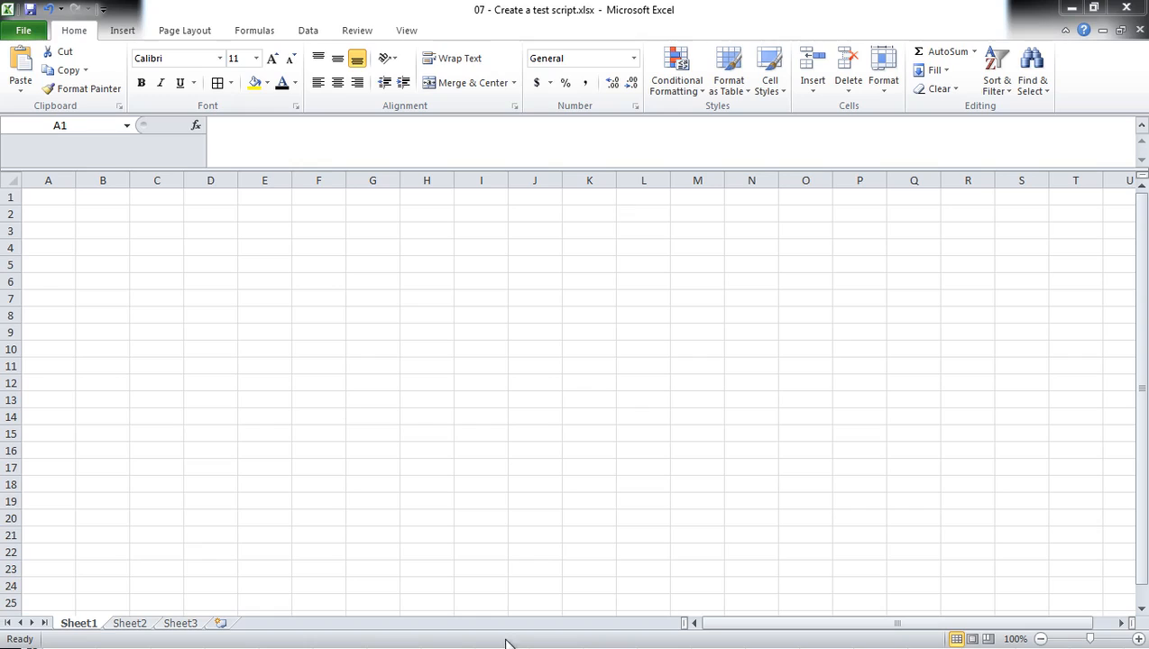
Enter the headings "Unique ID" in cell A2 and "Category" in cell B2.
click(108, 215)
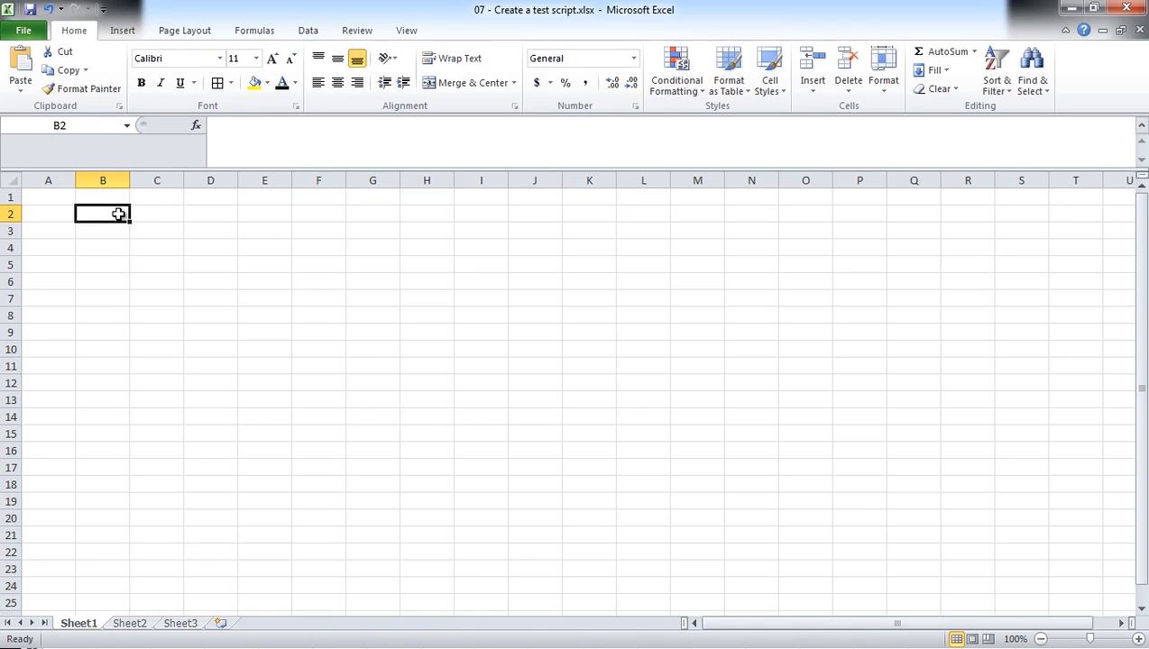
key(Left)
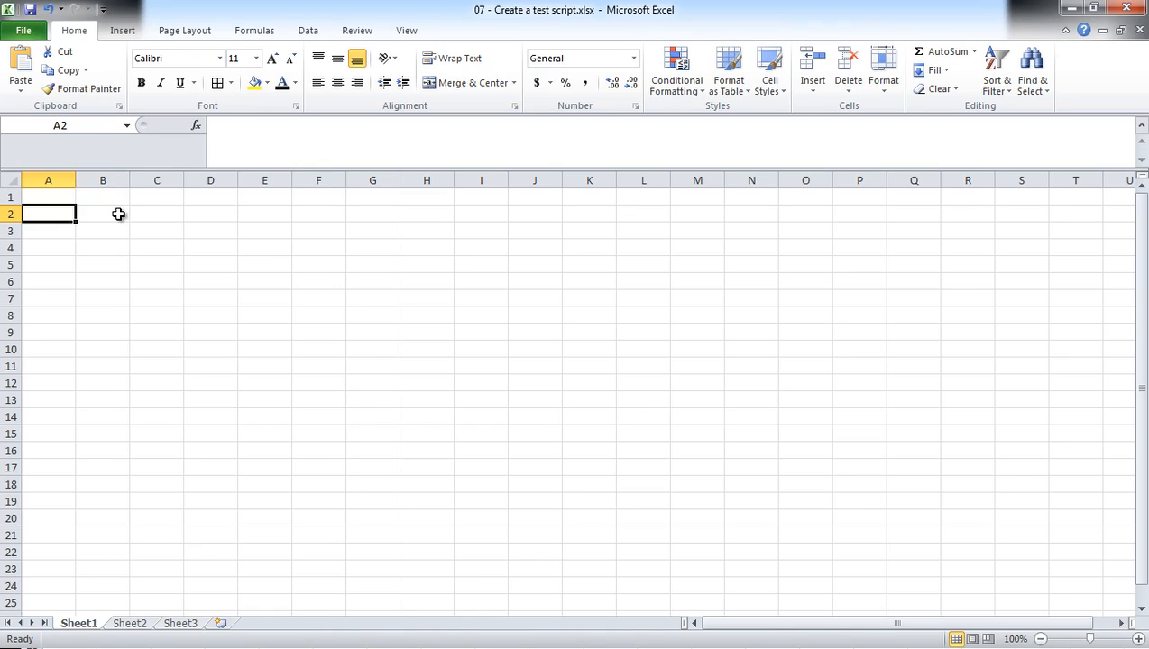
text(Un)
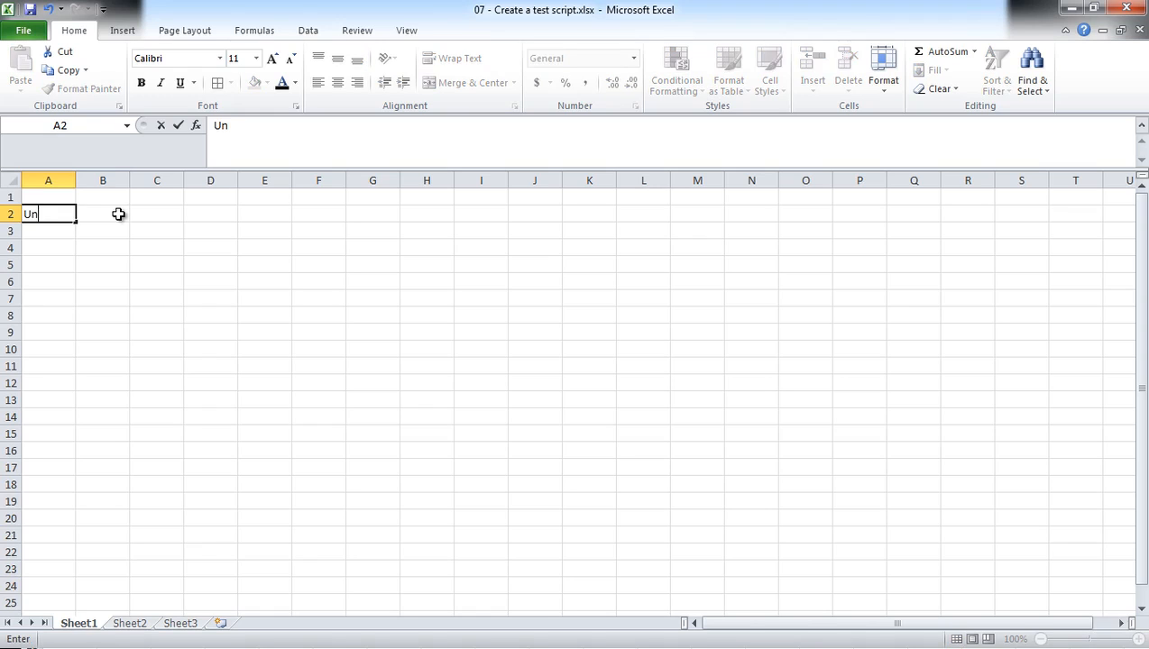
text(ique ID)
key(Tab)
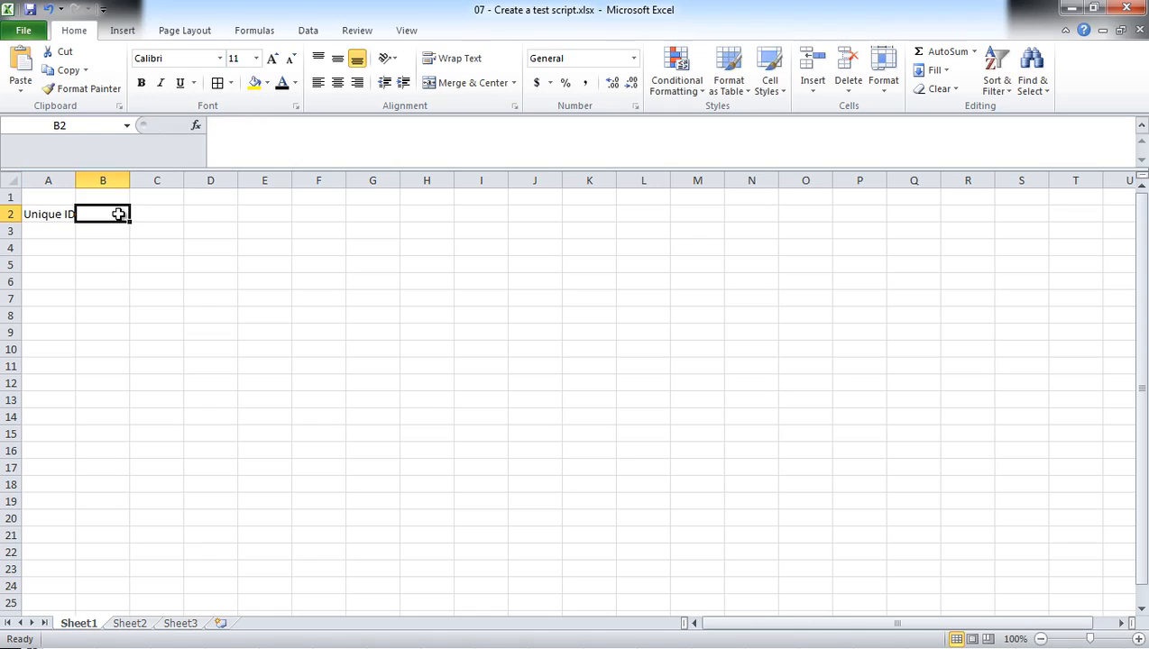
text(Category)
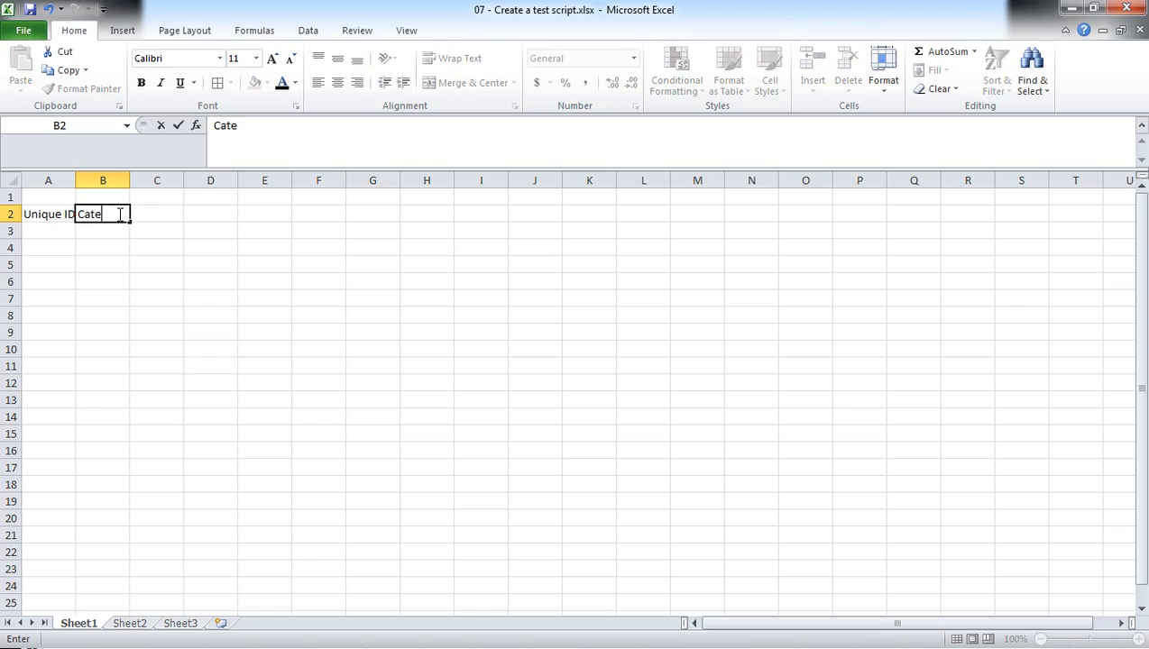
key(Tab)
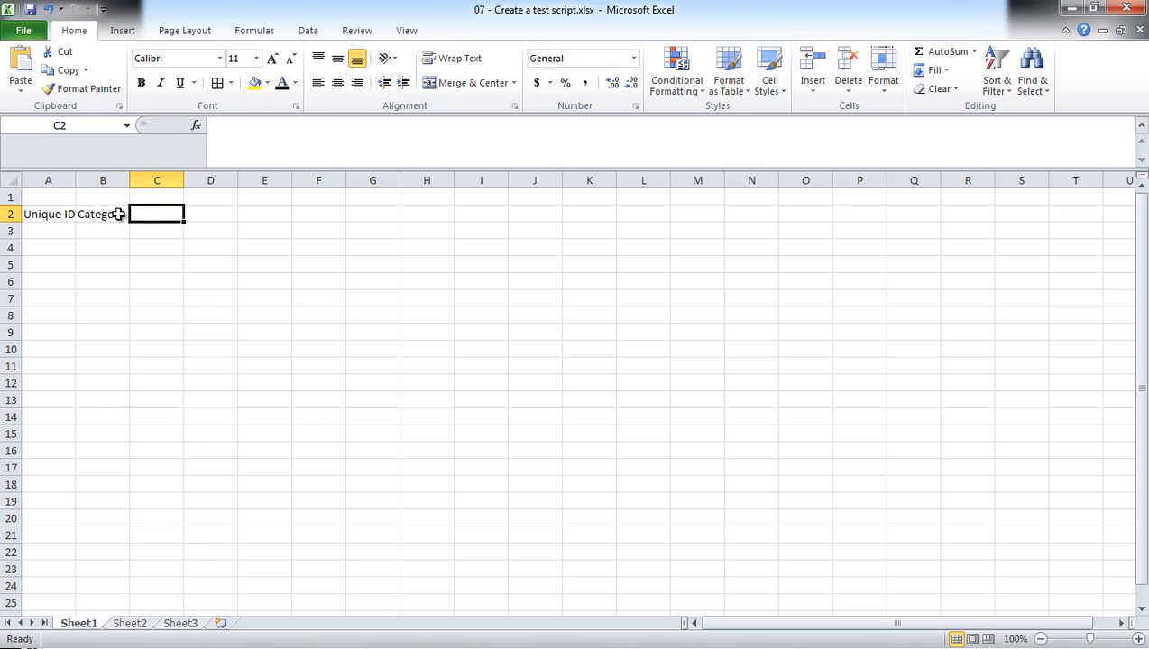
Add the headings "Test Case Number" in C2 and "Test Case Description" in D2.
text(Test Case N)
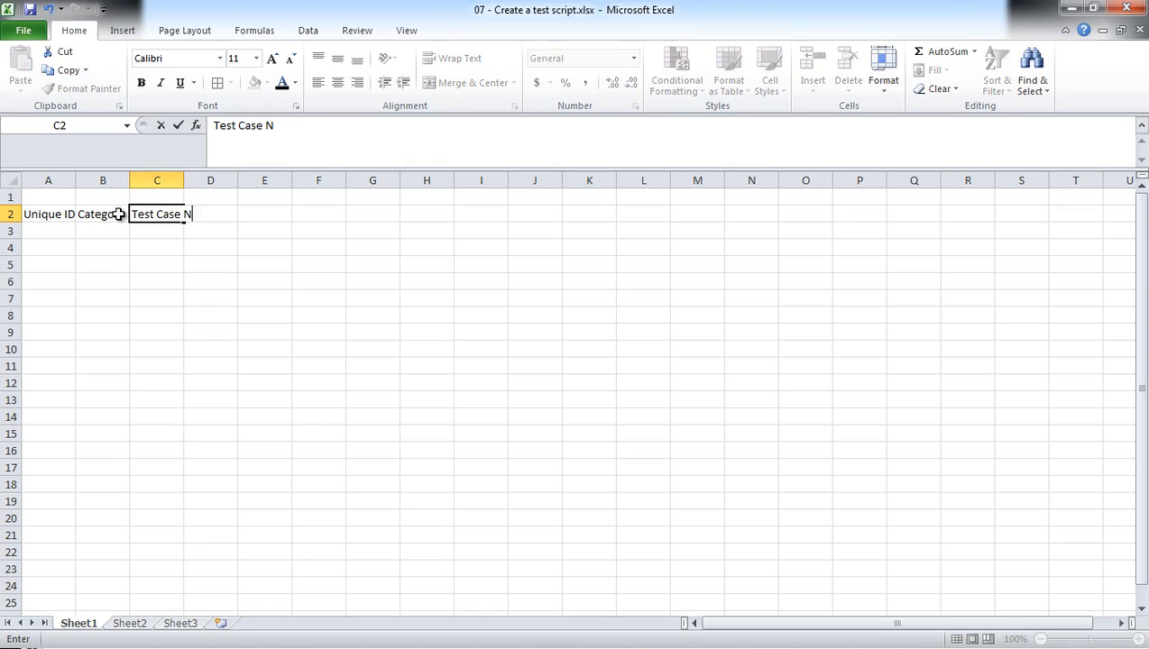
text(umber)
key(Tab)
key(Tab)
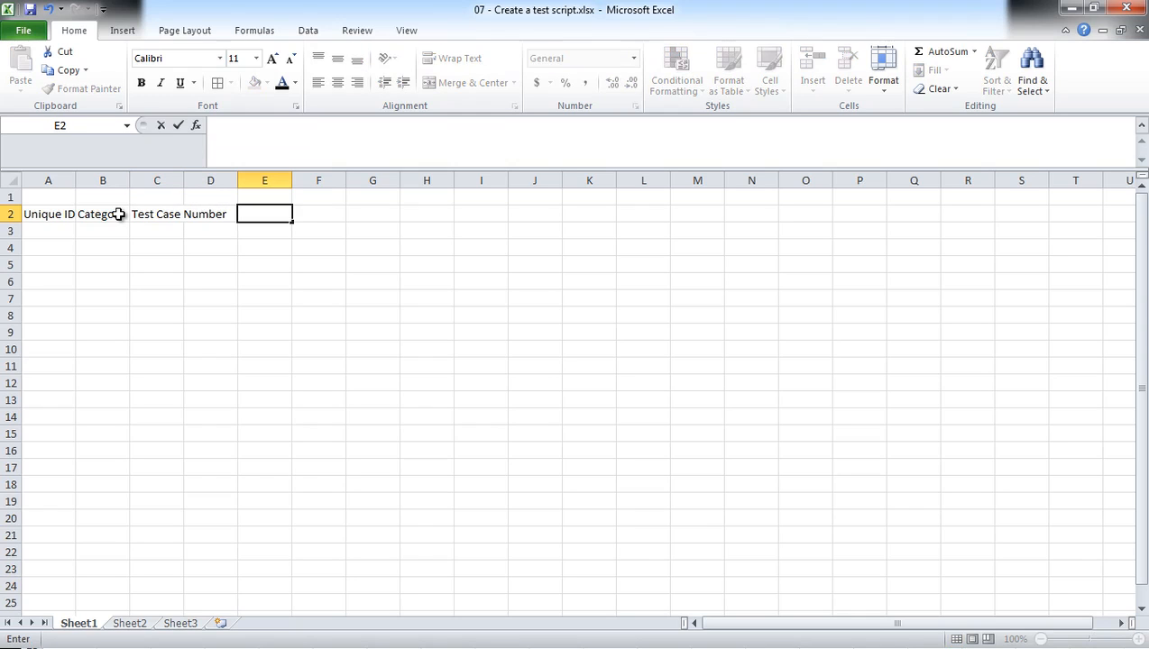
key(Left)
text(Test)
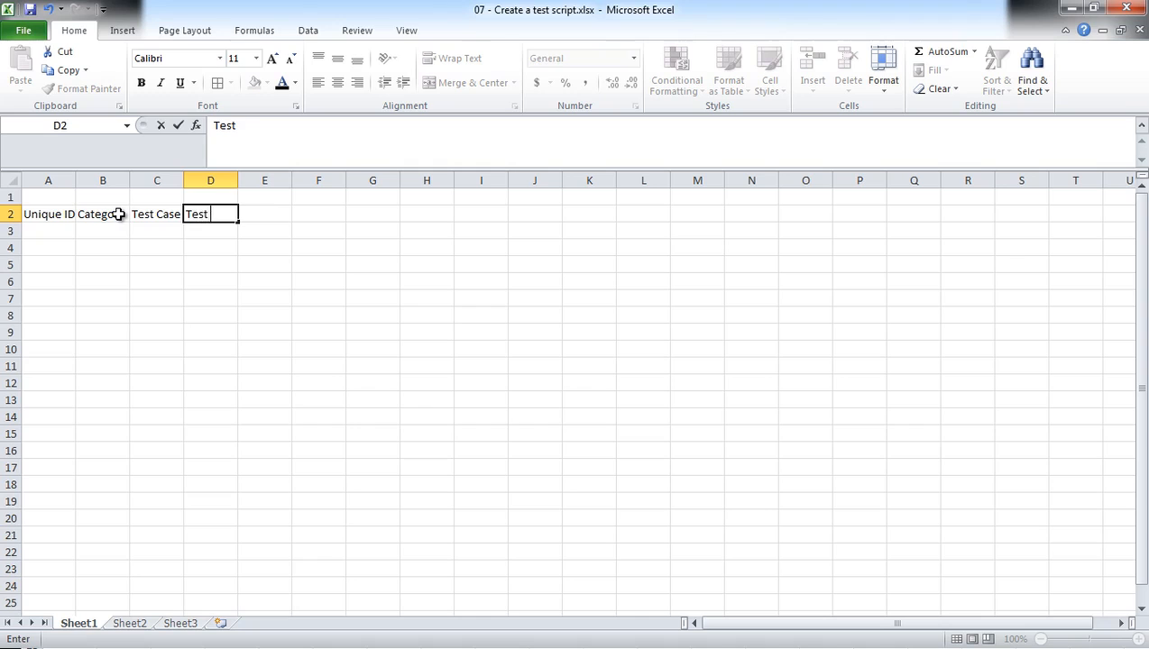
text( Case Description)
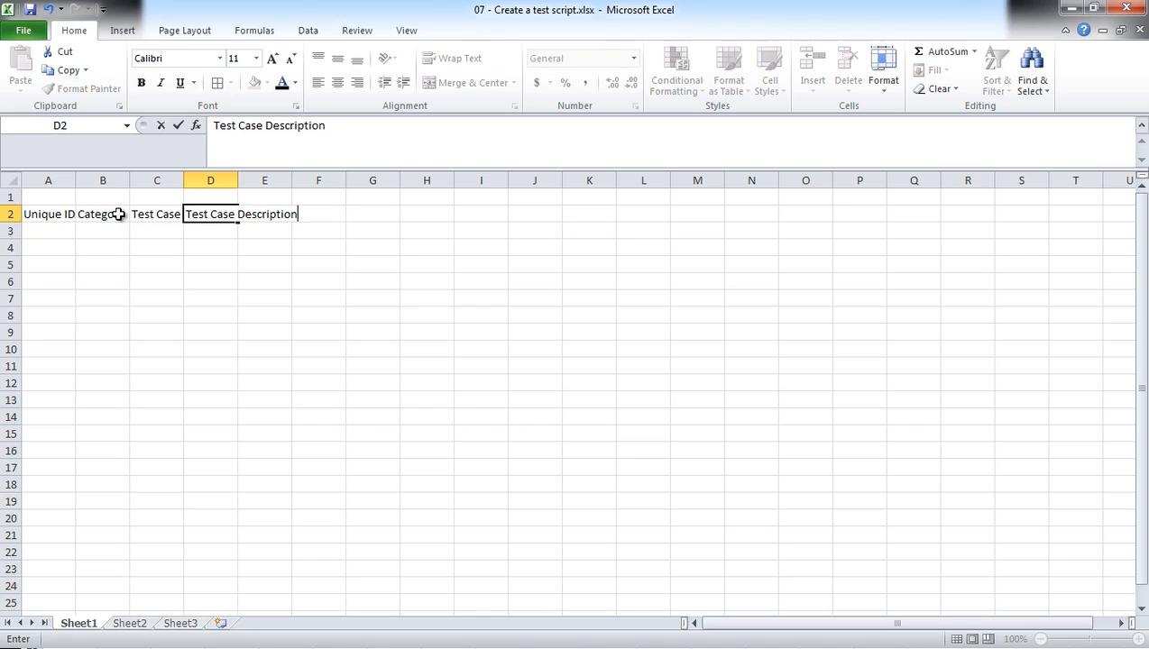
key(Tab)
key(Right)
key(Left)
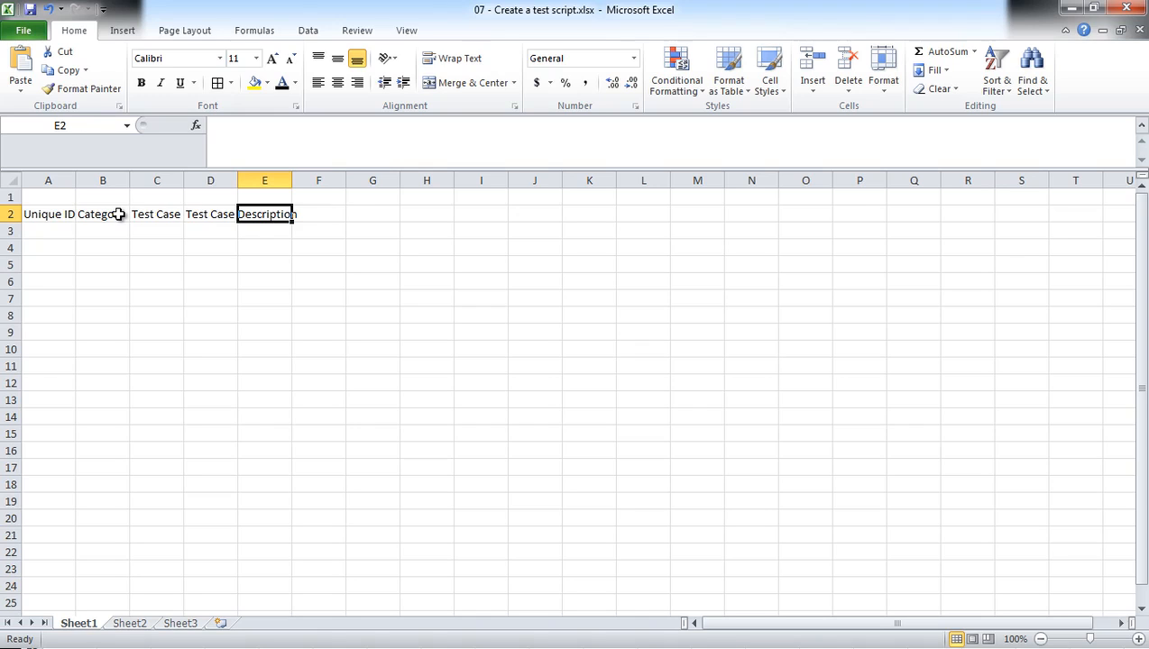
Add the headings "Validation Criteria" in E2 and "Pass/Fail" in F2.
text(Validation Cri)
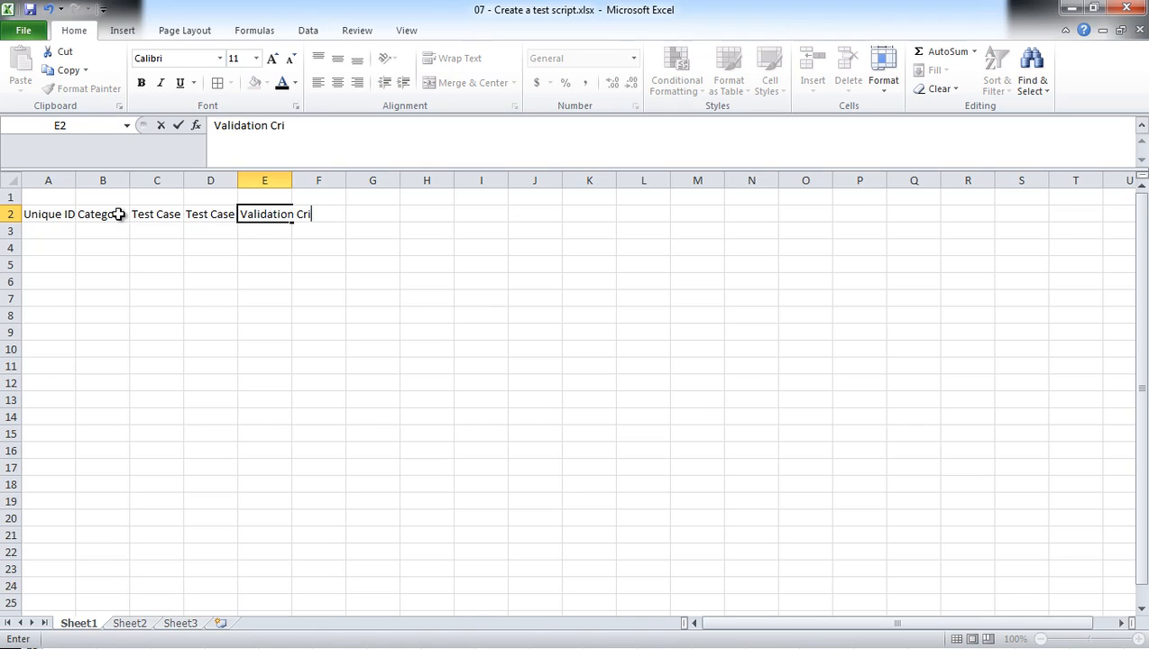
text(teria)
key(Tab)
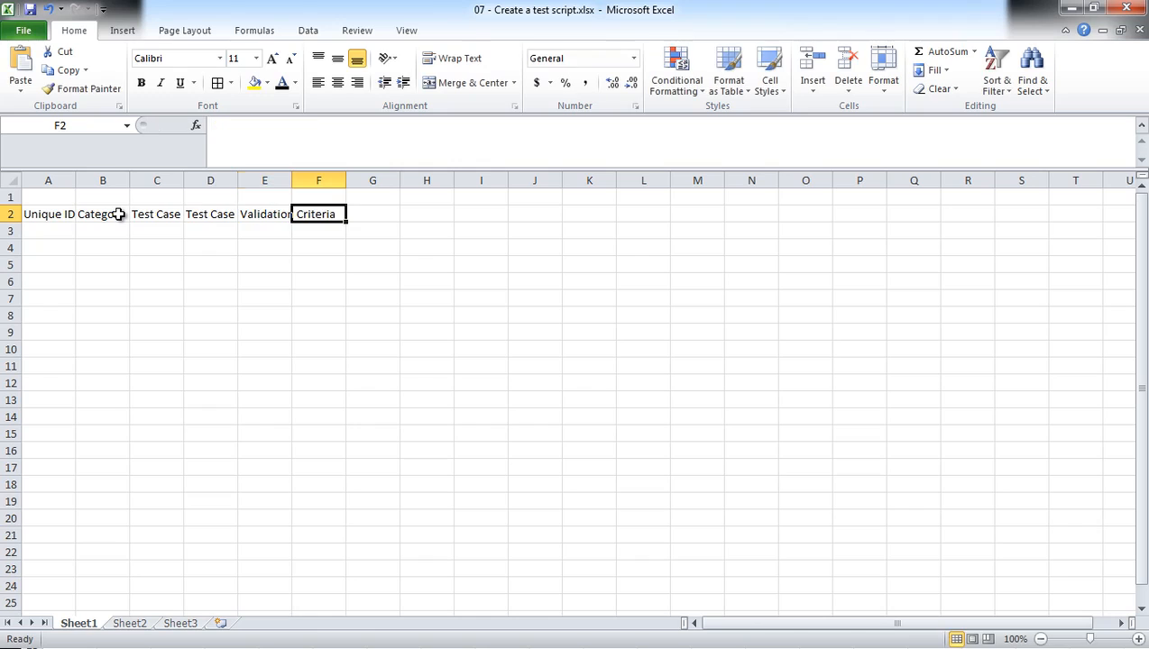
text(Pass)
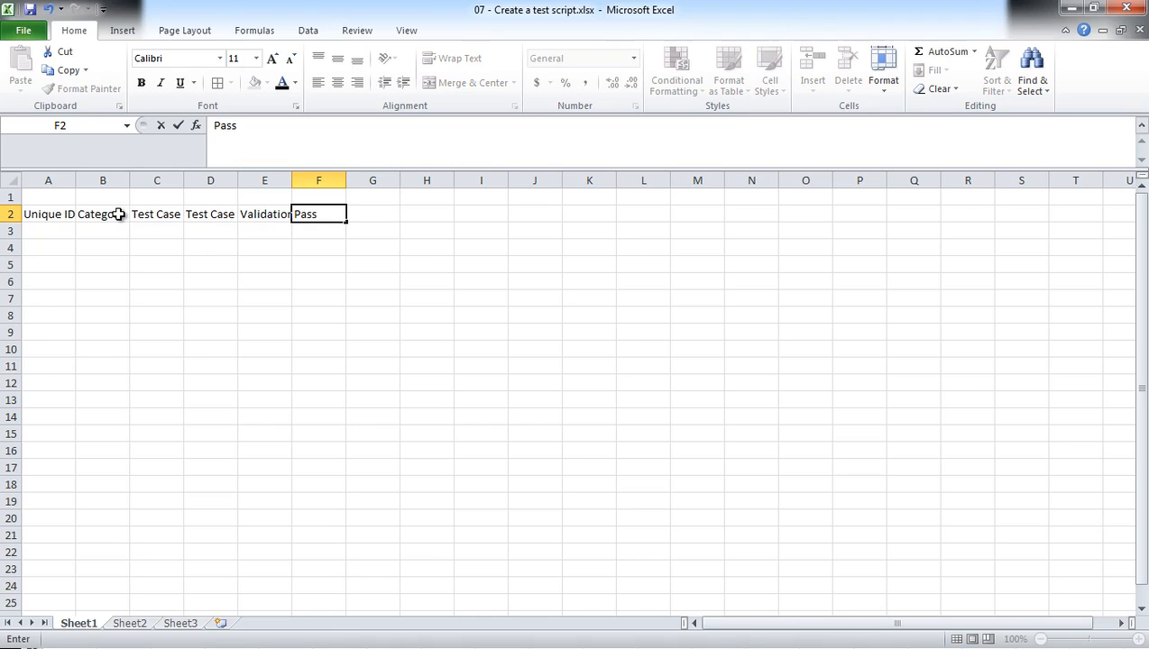
text(/Fail)
key(Tab)
Add the headings "Passed after retest" in G2 and "Comments" in H2.
text(P)
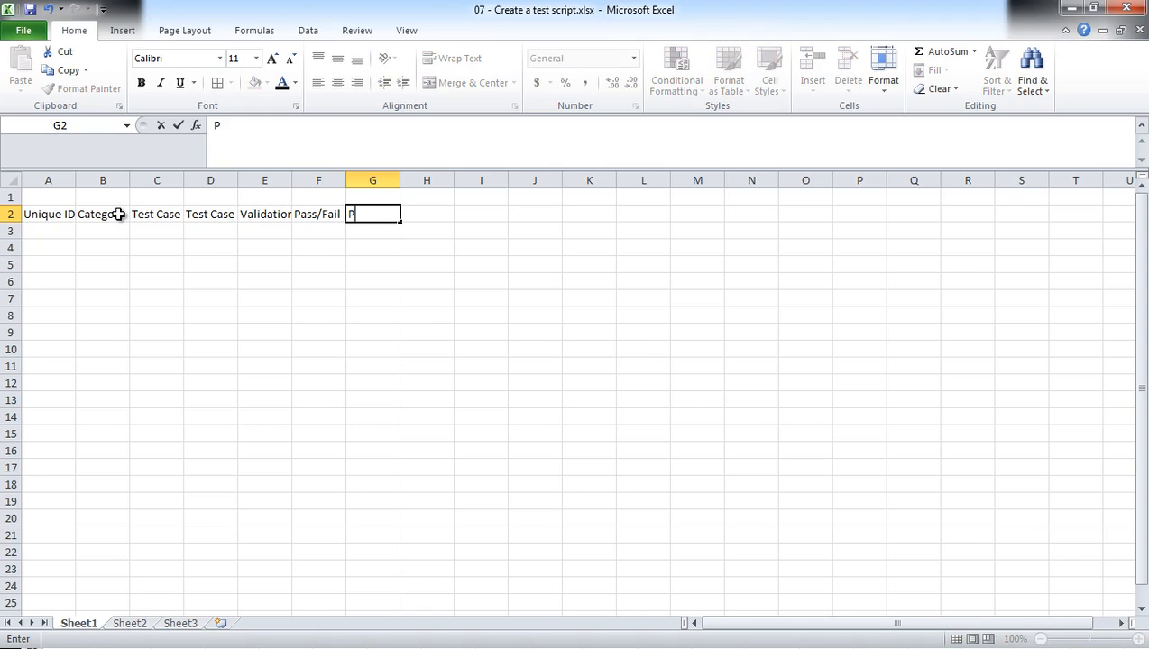
text(assed after retest)
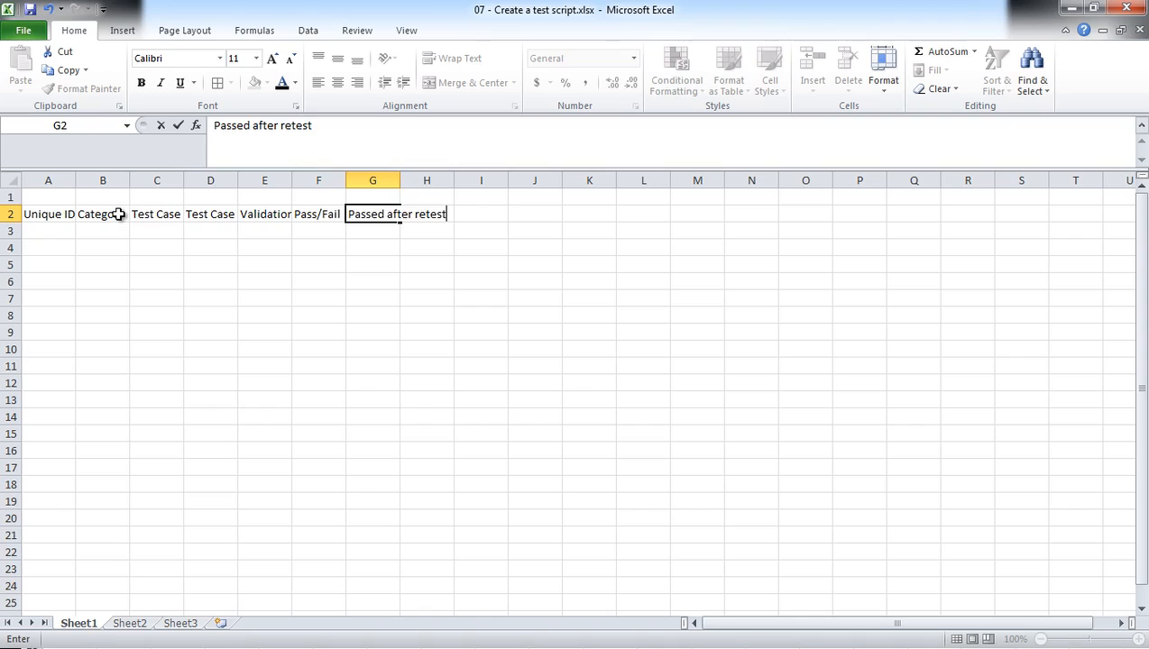
key(Tab)
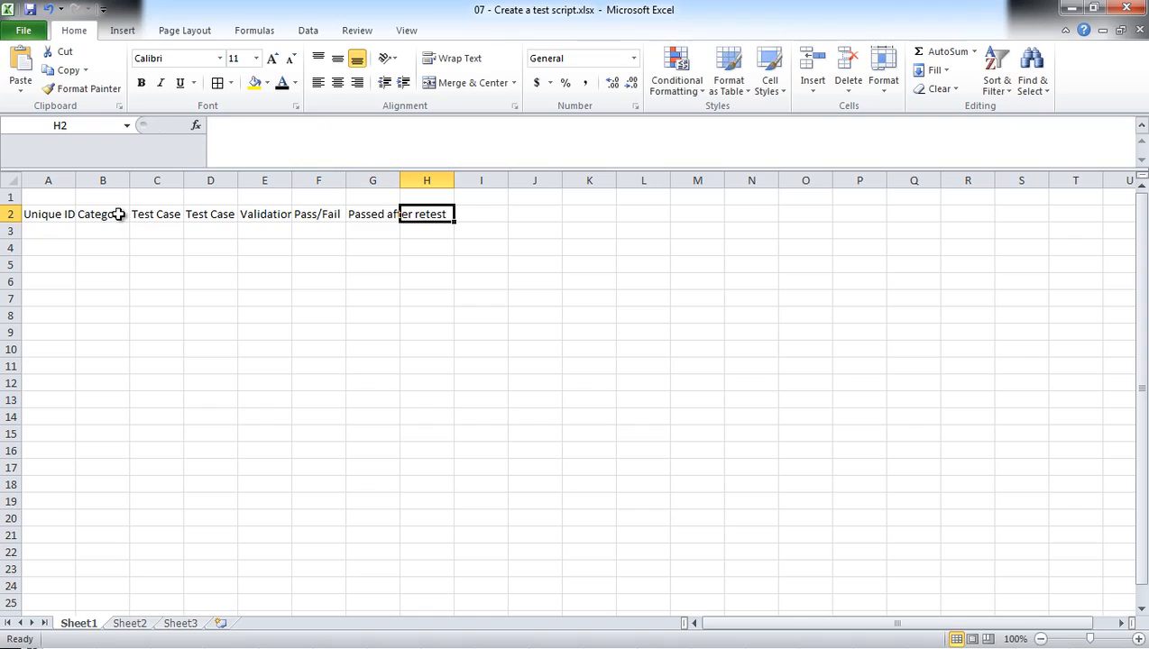
text(Comments)
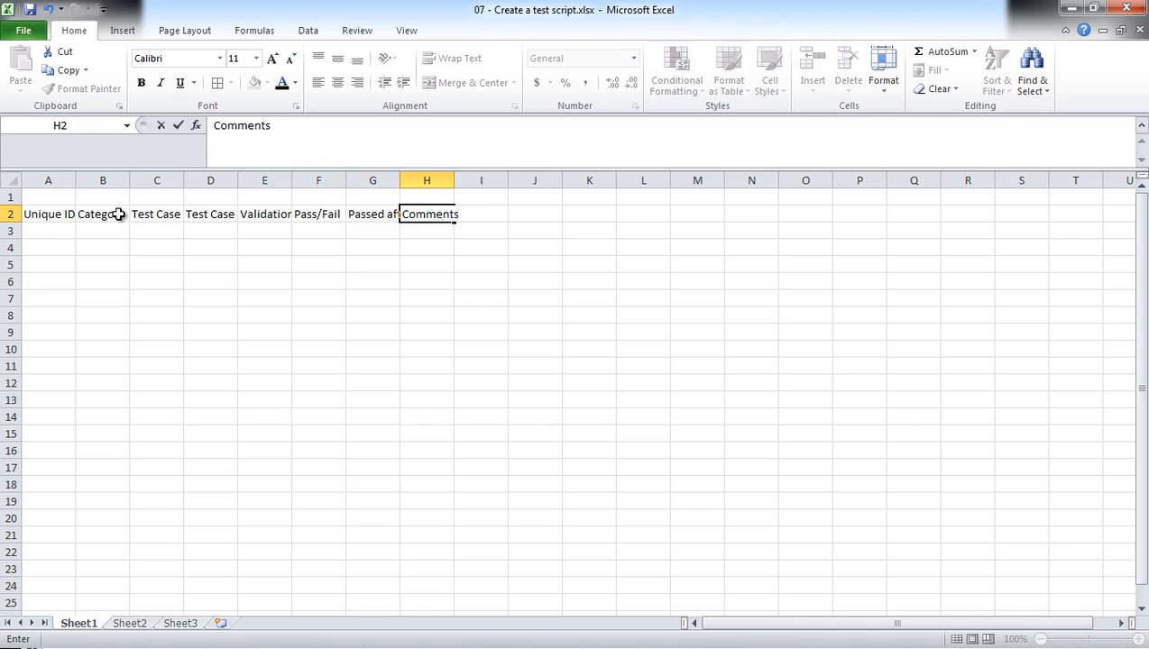
click(197, 388)
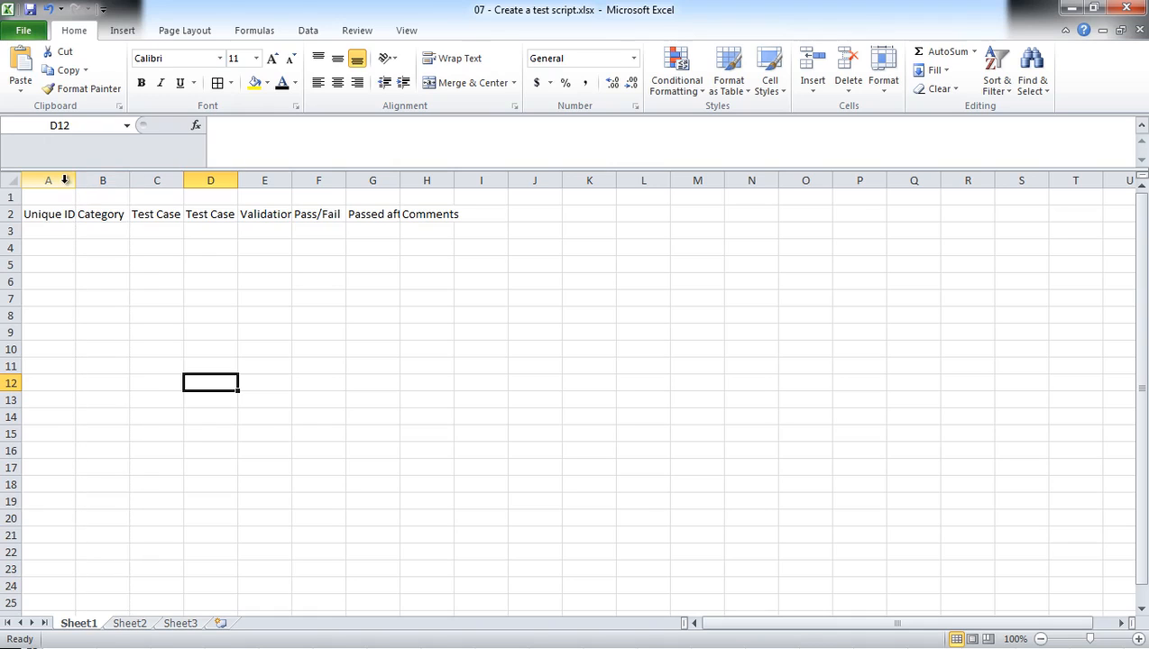
Try auto-fitting the widths of columns A through H, and undo the width change.
drag(64, 180, 441, 178)
double_click(399, 183)
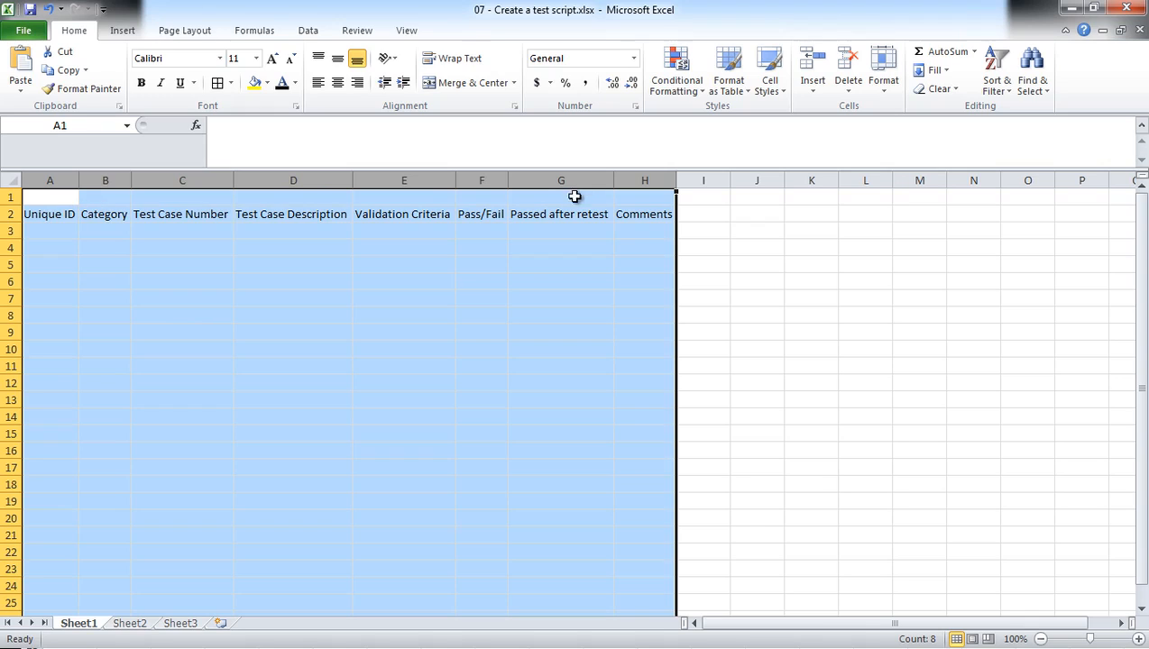
click(233, 179)
key(ctrl+z)
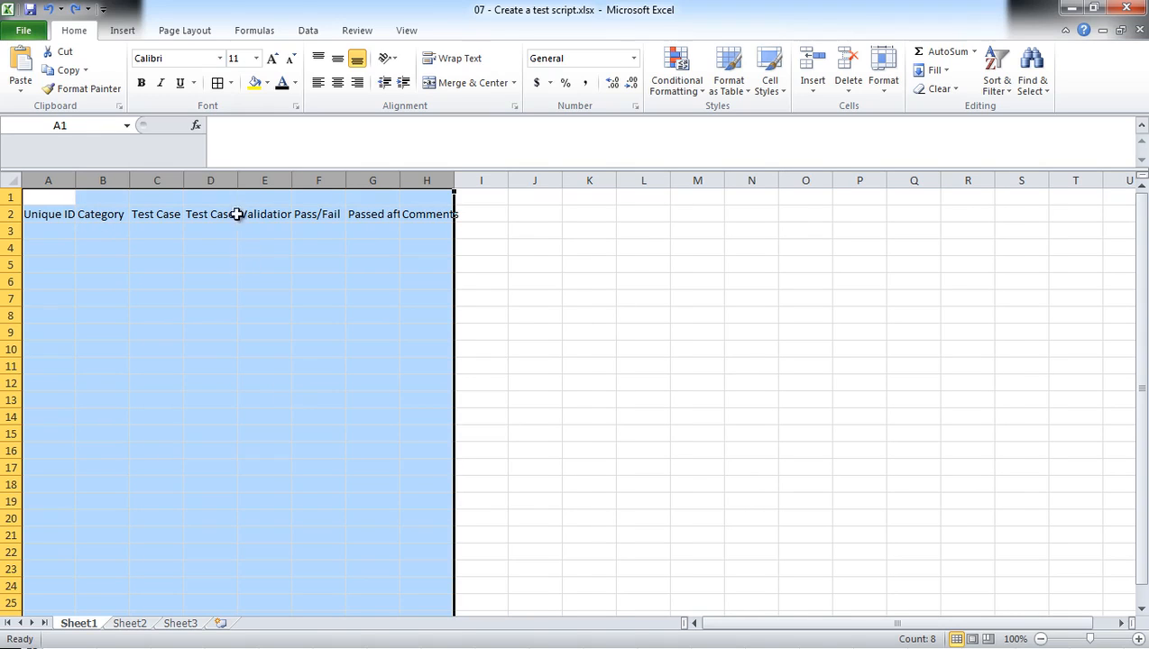
Auto-fit columns A through H to their headings and delete the empty row 1.
drag(59, 180, 424, 180)
double_click(238, 176)
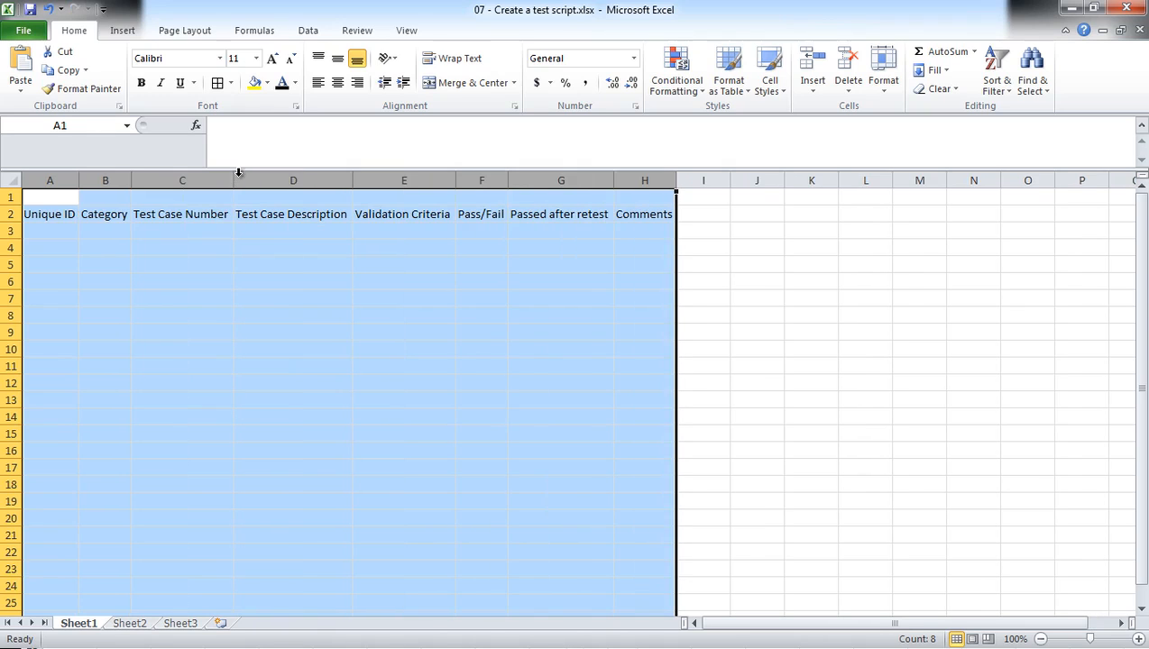
click(16, 198)
right_click(18, 198)
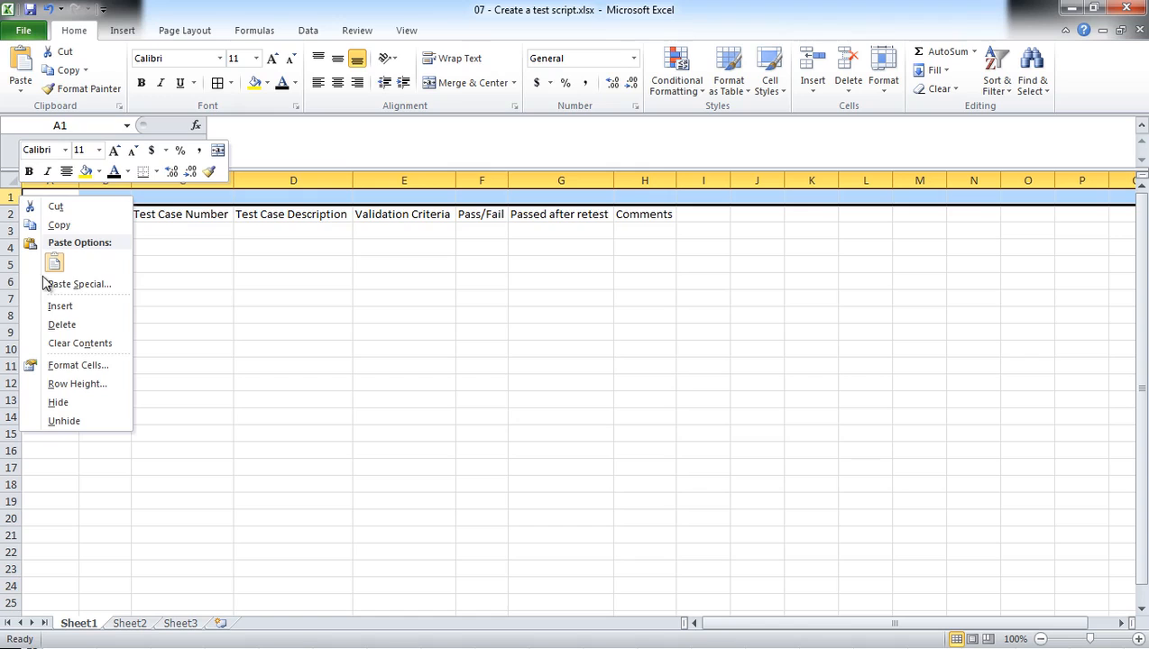
click(59, 325)
click(105, 214)
Make the column headings in A1:H1 bold.
drag(52, 197, 645, 198)
click(141, 83)
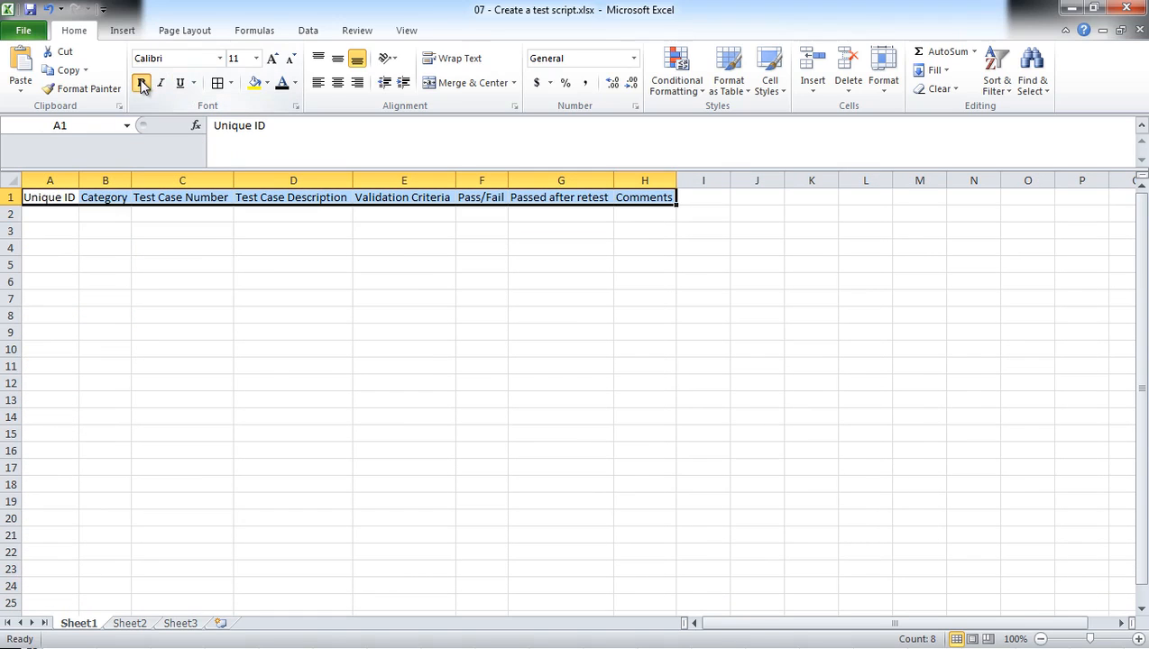
click(249, 231)
Apply all borders to the table range A1:H10.
drag(70, 200, 647, 347)
click(231, 83)
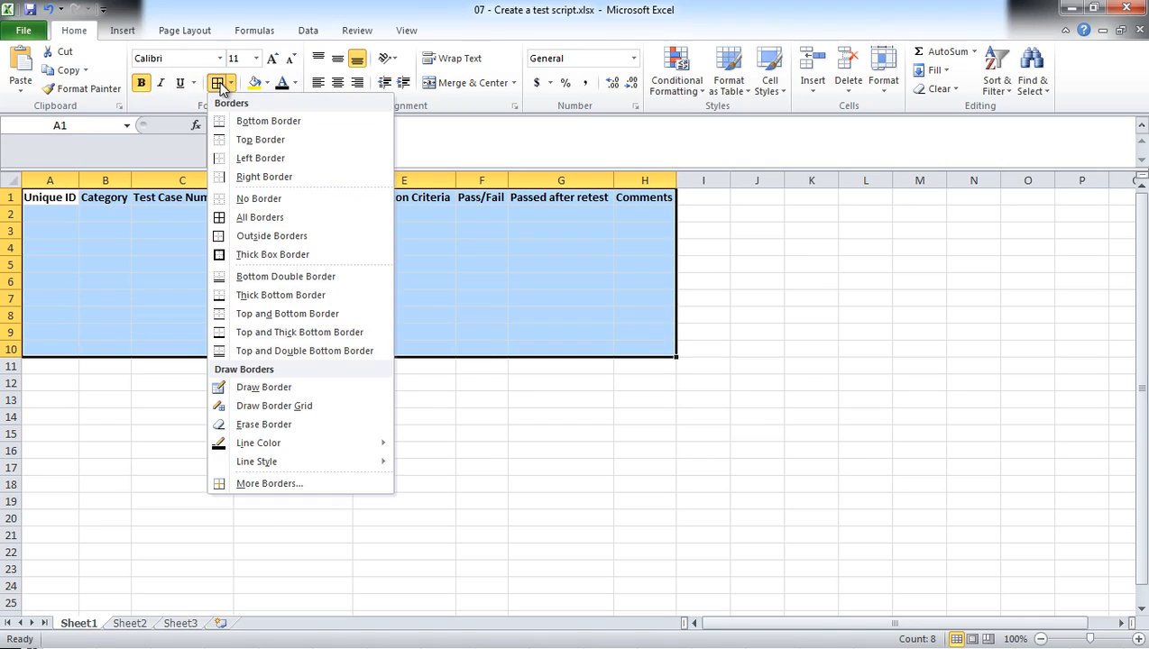
click(256, 218)
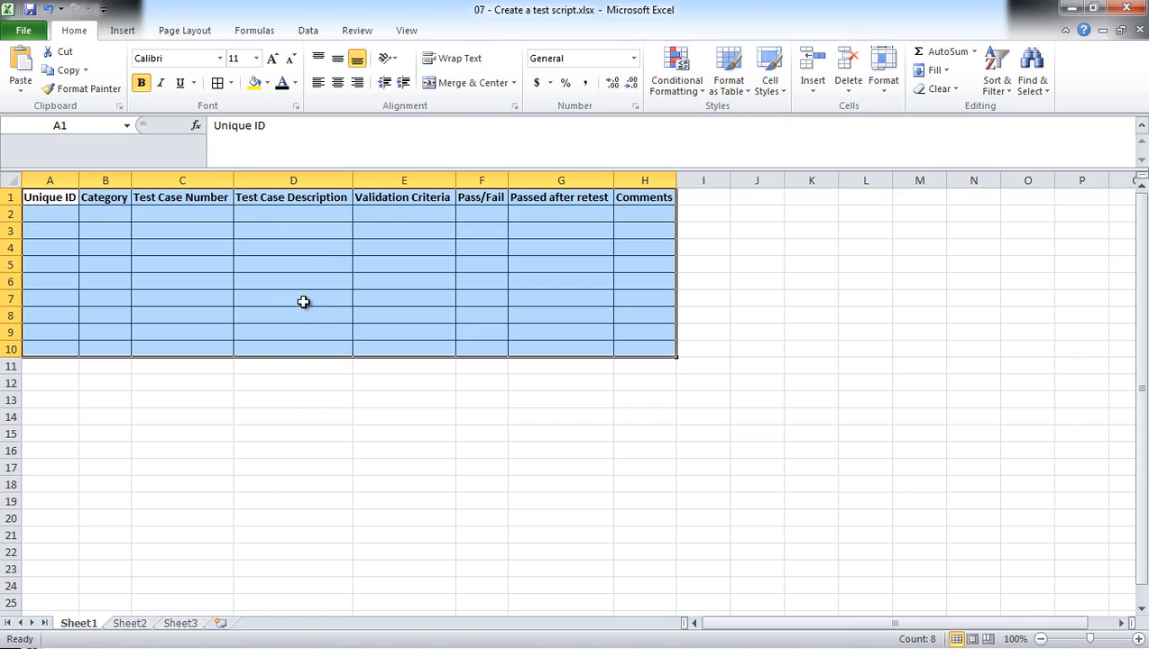
Fill in the first test row with Unique ID 1 in A2 and category "Claims" in B2.
click(59, 214)
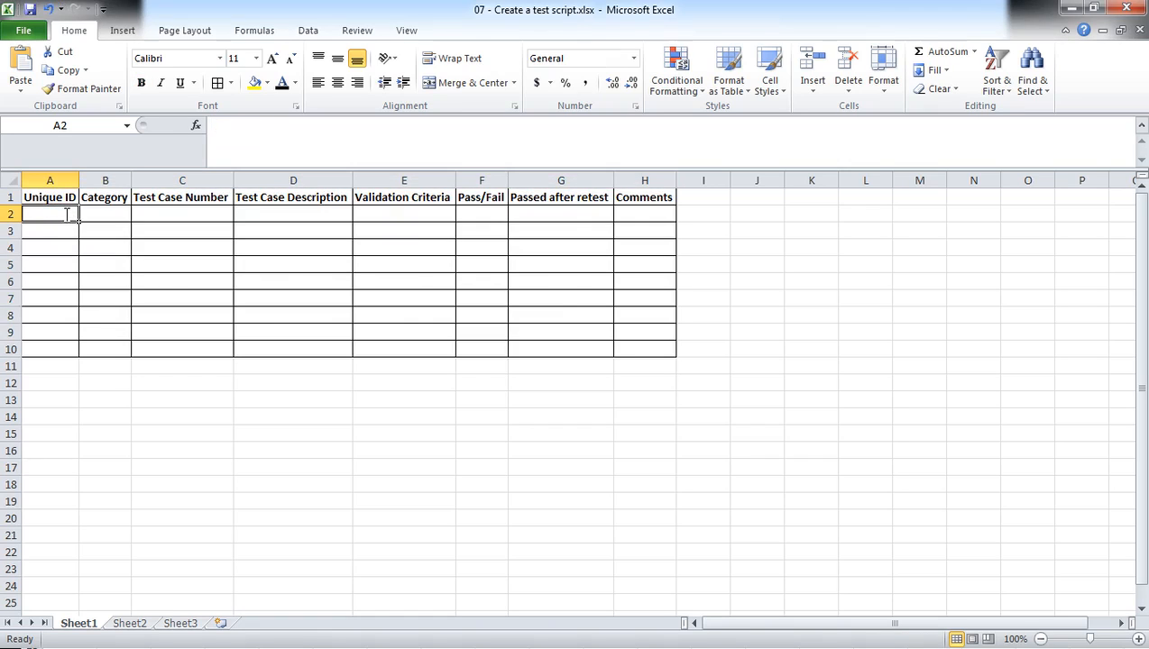
text(1.0)
key(Tab)
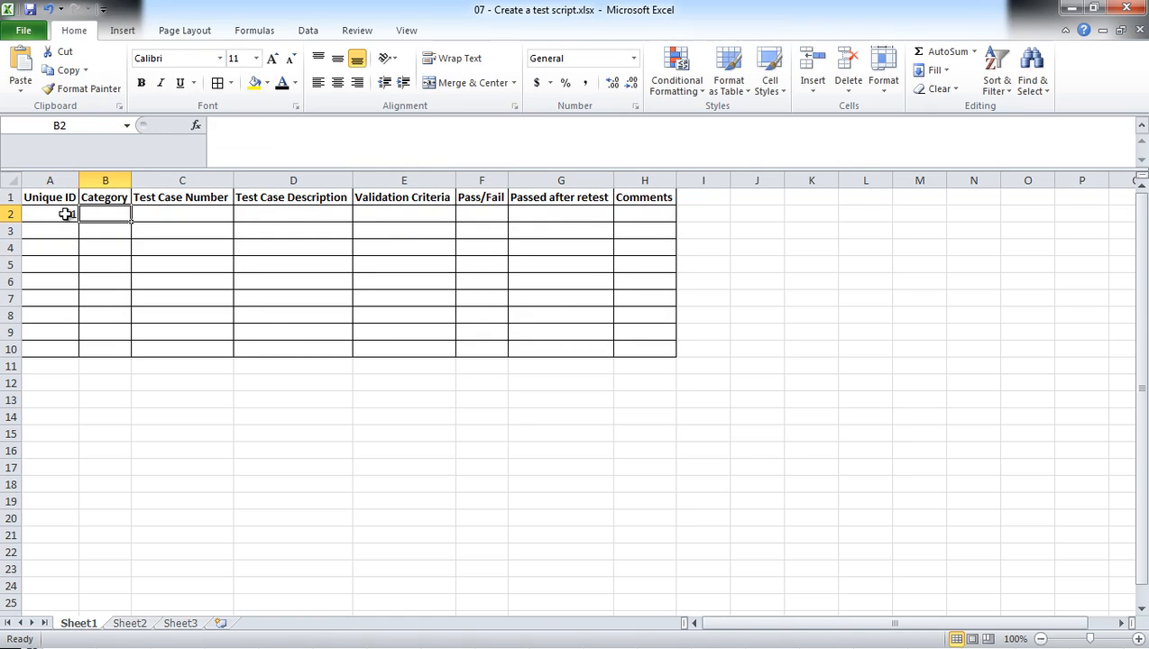
text(Claims)
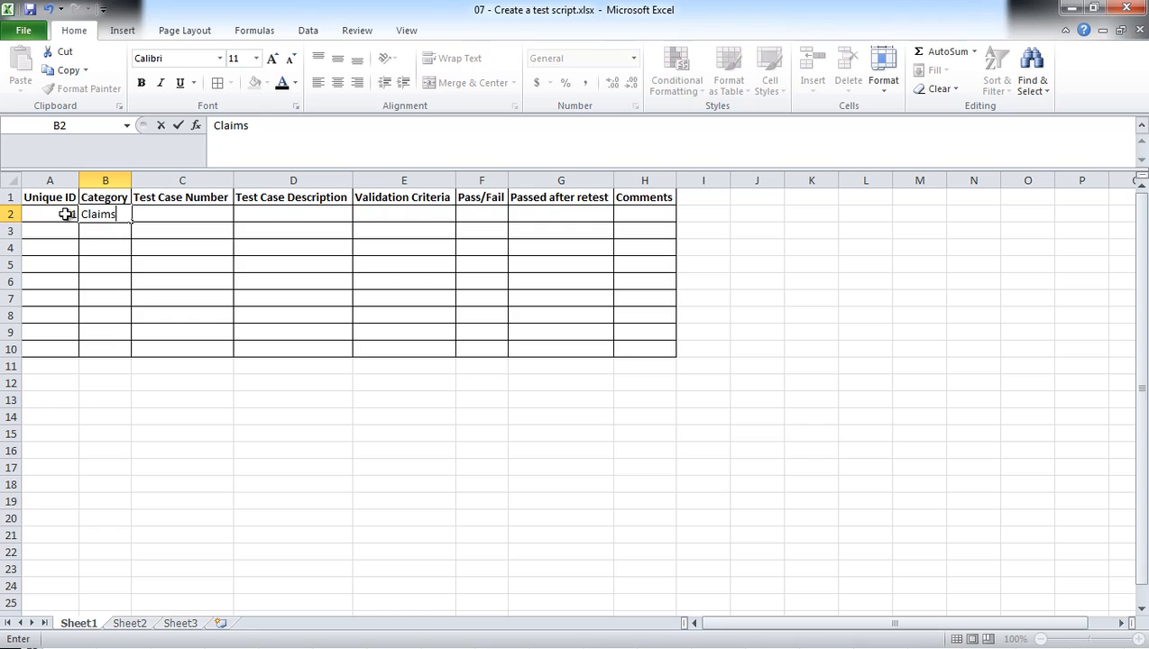
key(Tab)
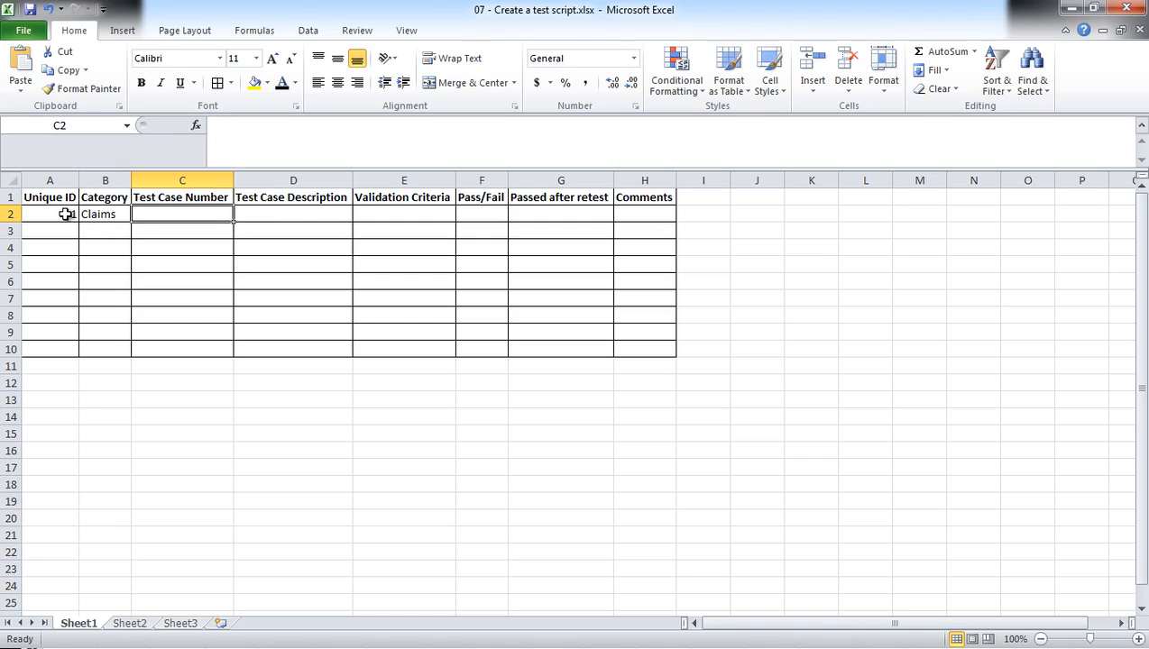
Enter the test case number "CL-SCR-001" in C2.
text(C)
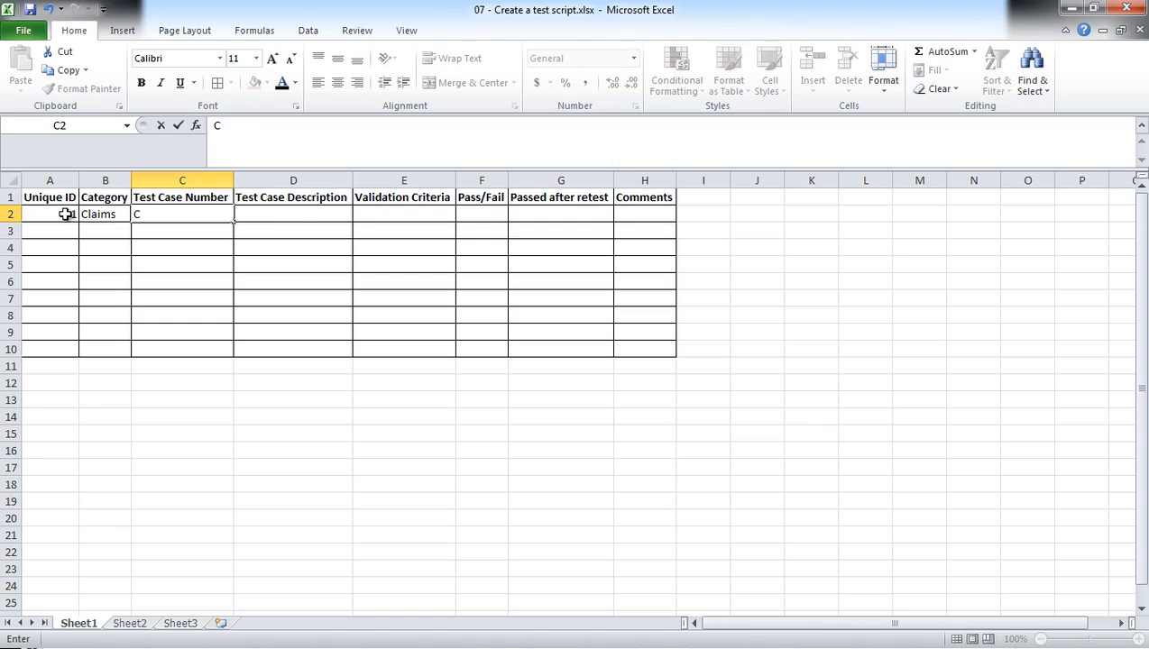
text(L-SCR-001)
key(Tab)
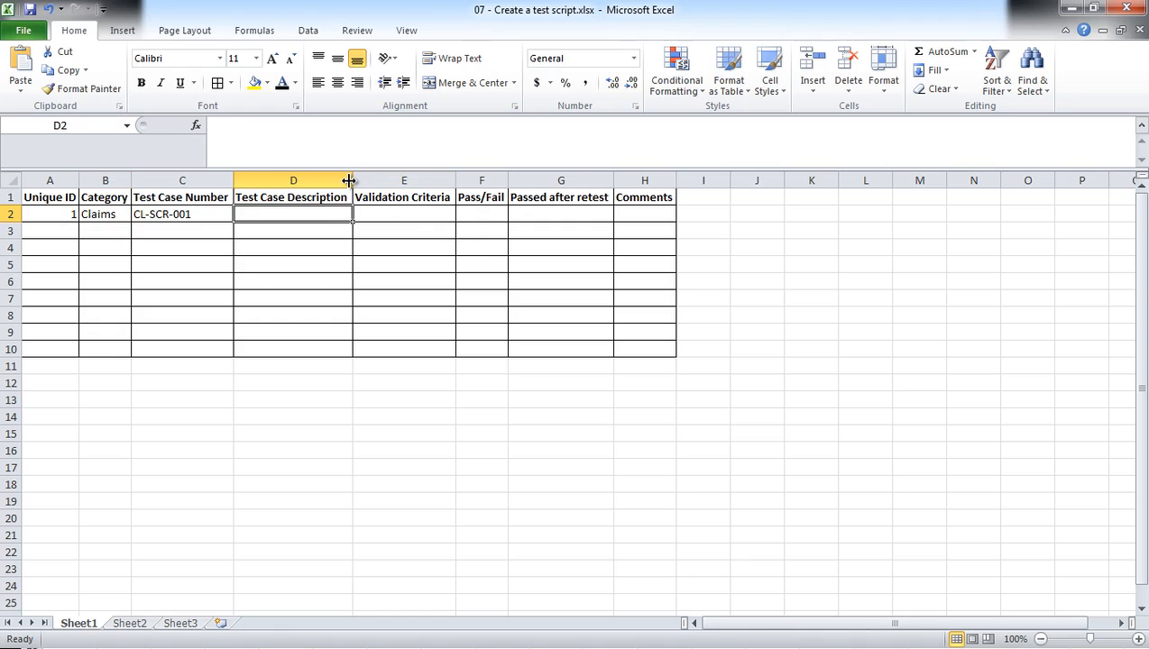
Widen the Test Case Description column and enter "Enter patient information to initiate the claim" in D2.
drag(352, 181, 493, 179)
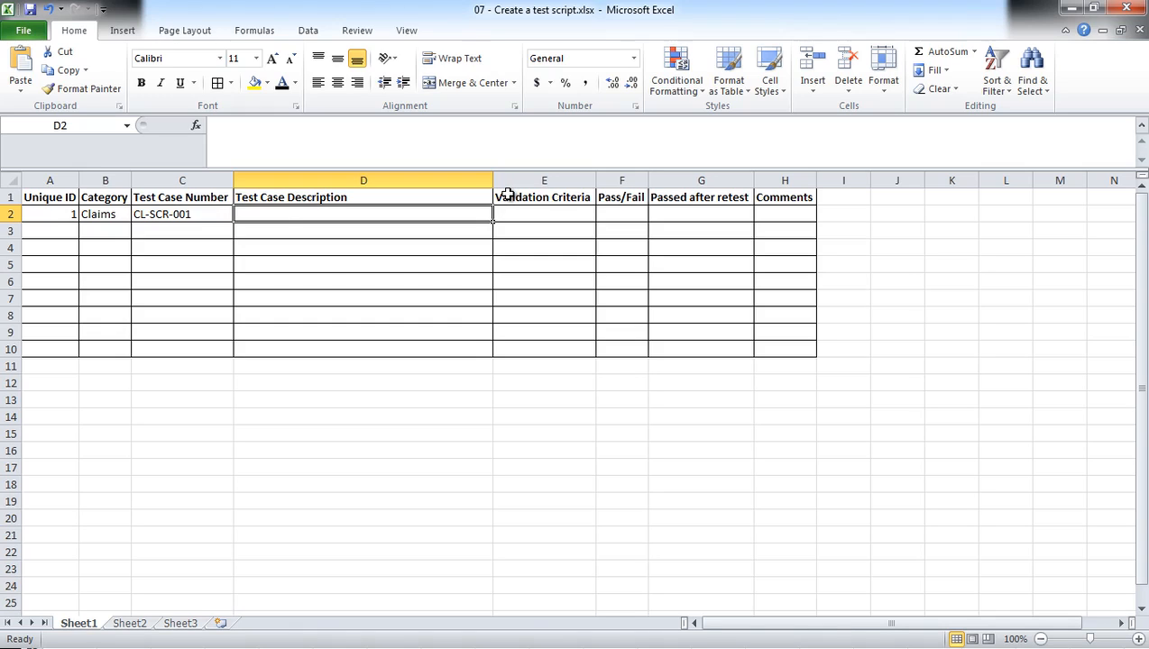
double_click(272, 216)
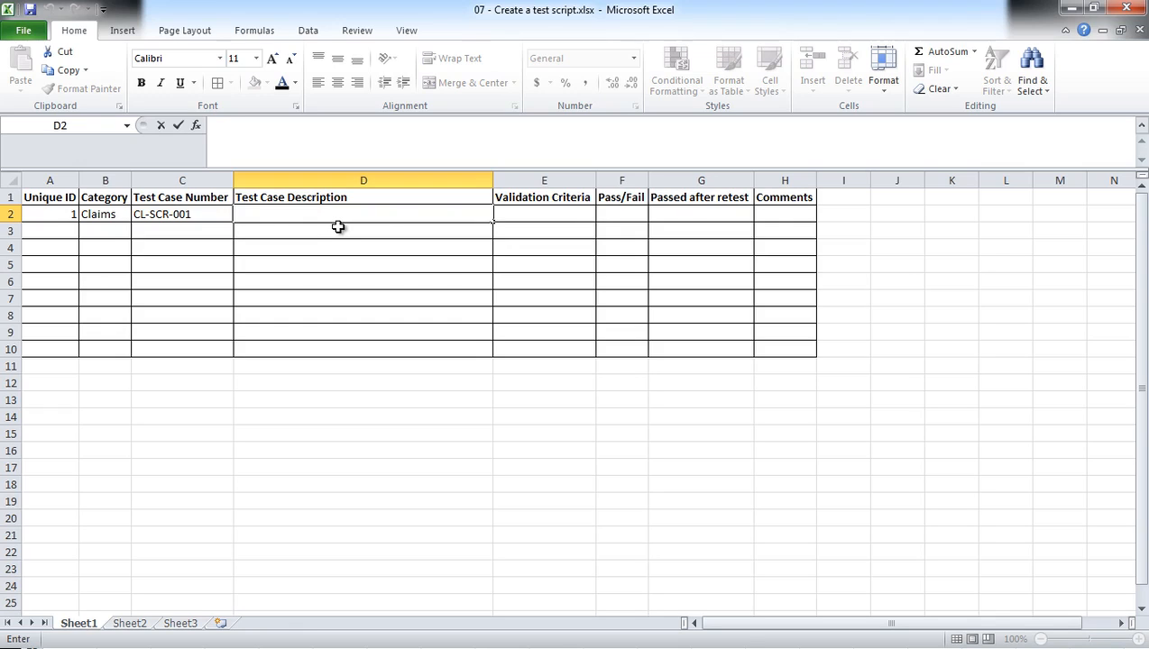
text(Enter patient i)
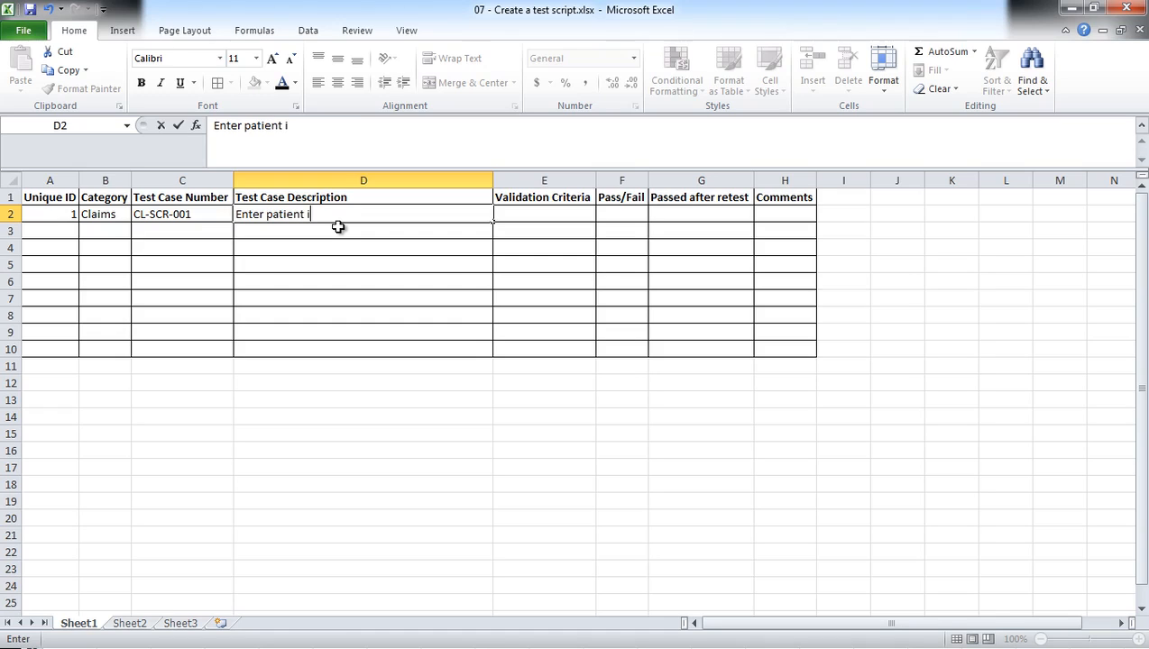
text(nformation to )
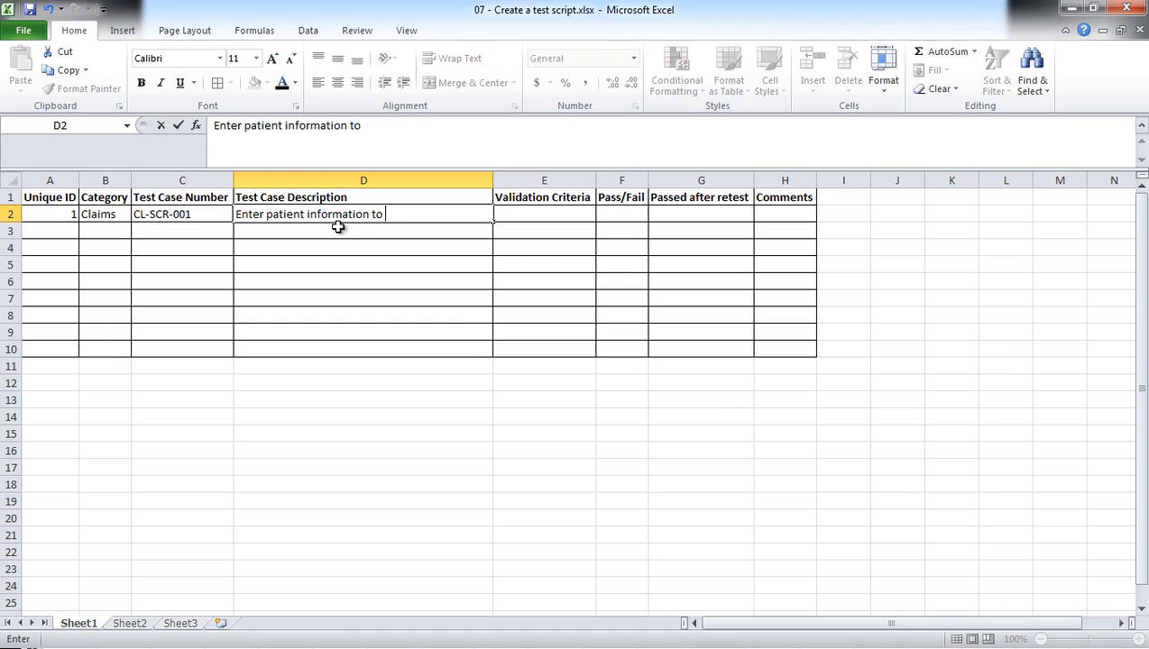
text(initiate the )
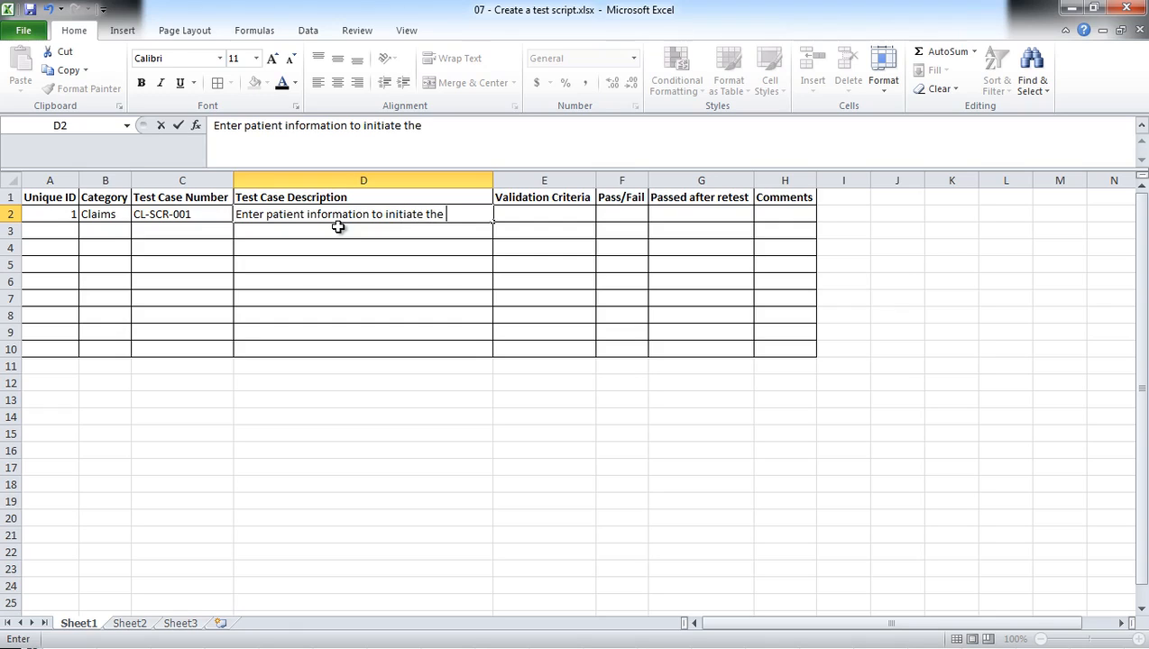
text(claim)
Add a second line reading "Enter Patient Name" to the test case description in D2.
key(alt+Return)
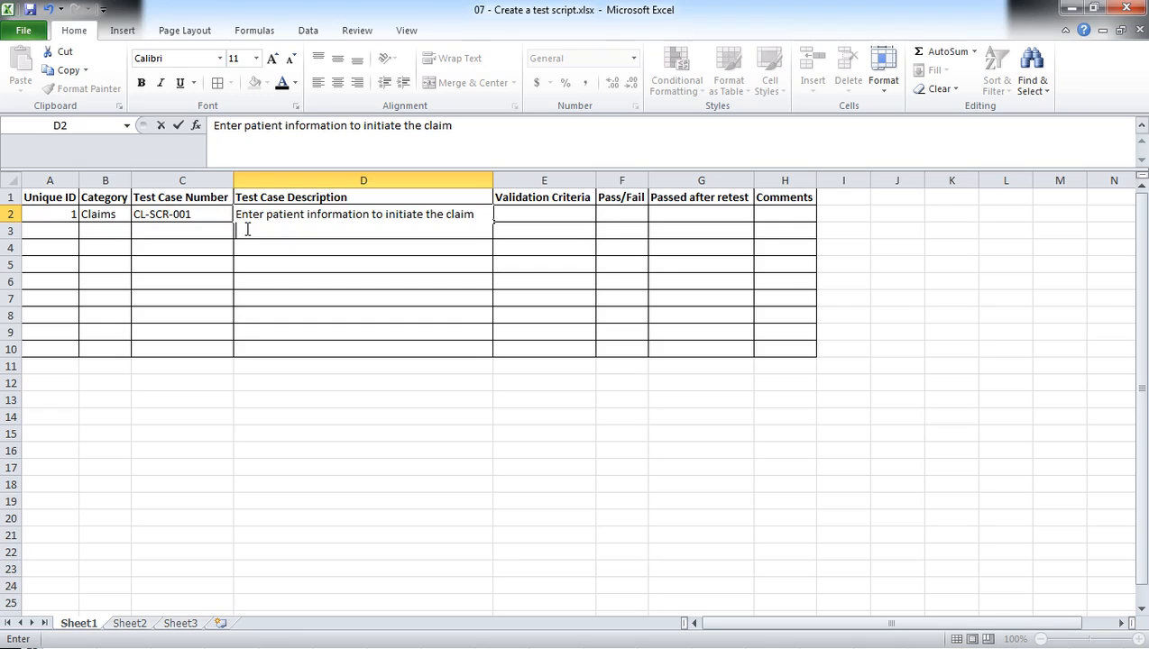
text(Enter Employee Name)
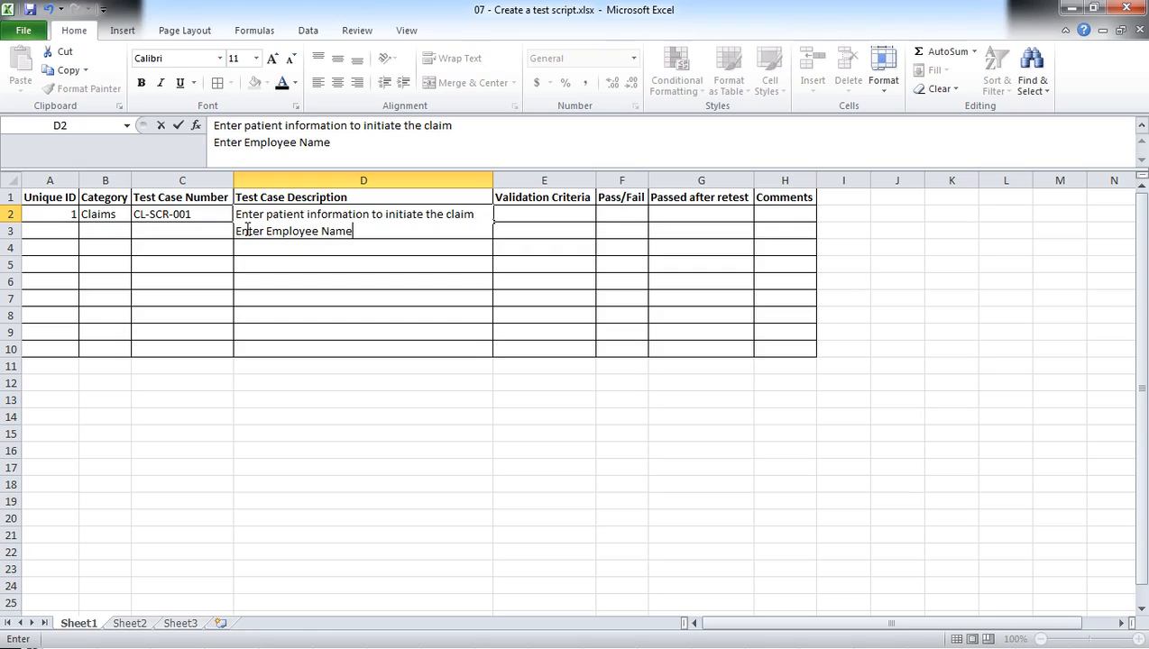
double_click(287, 231)
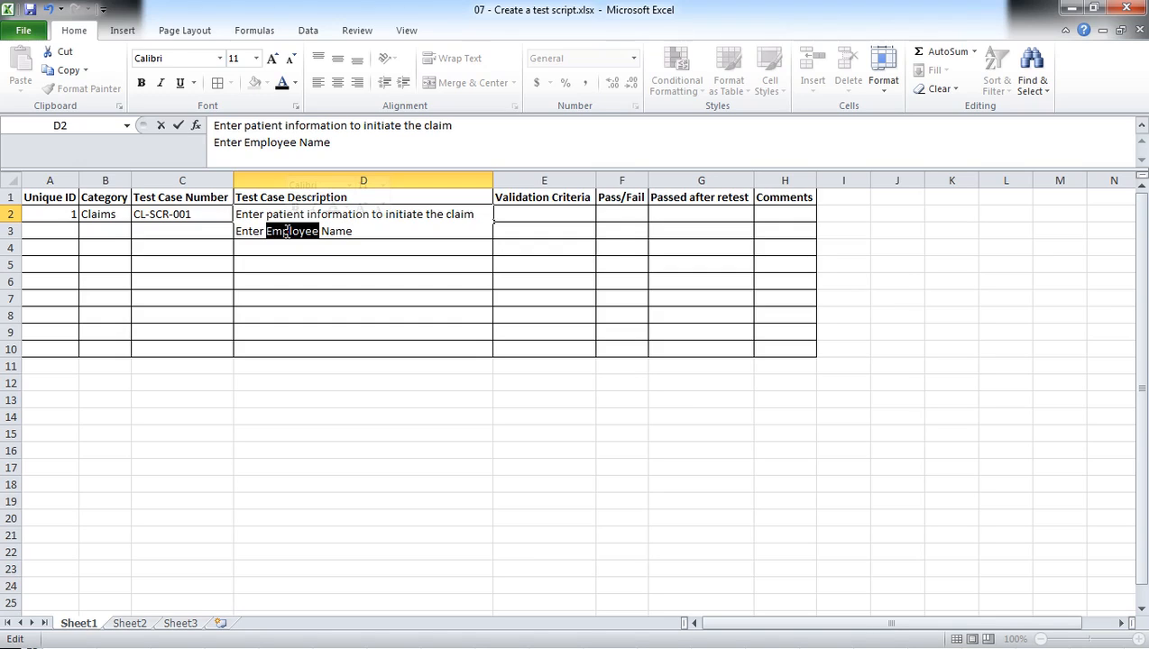
text(Patient)
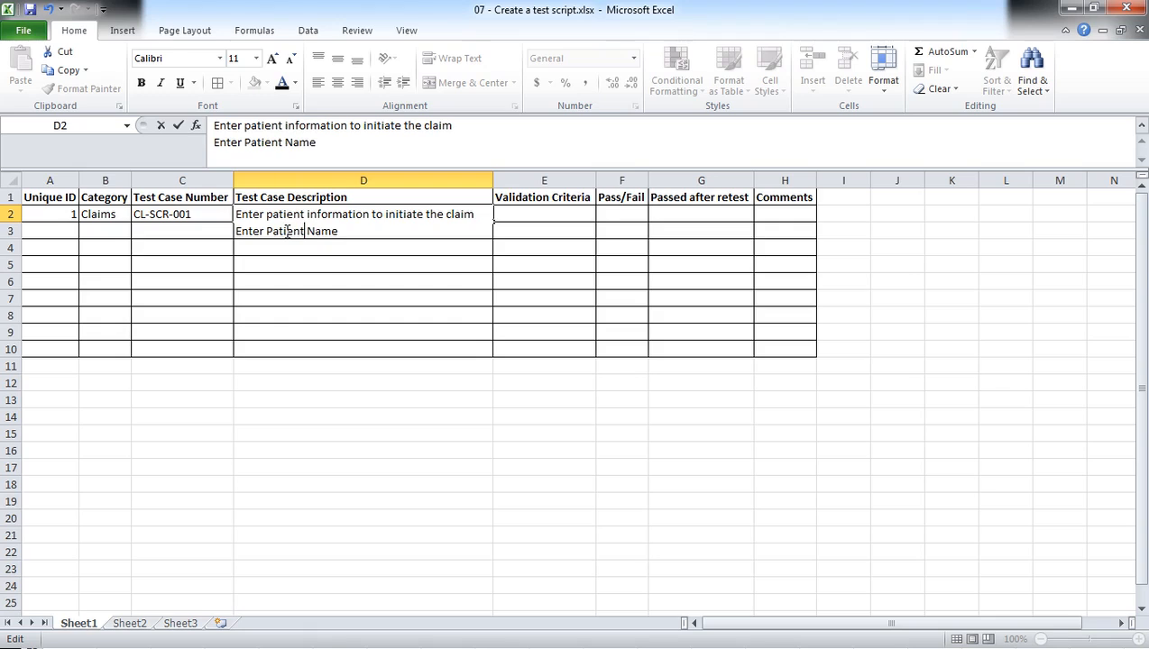
key(Right)
key(Right)
key(Right)
Add a third line reading "Enter Patient Insurance info" to the description in D2.
key(alt+Return)
text(Enter)
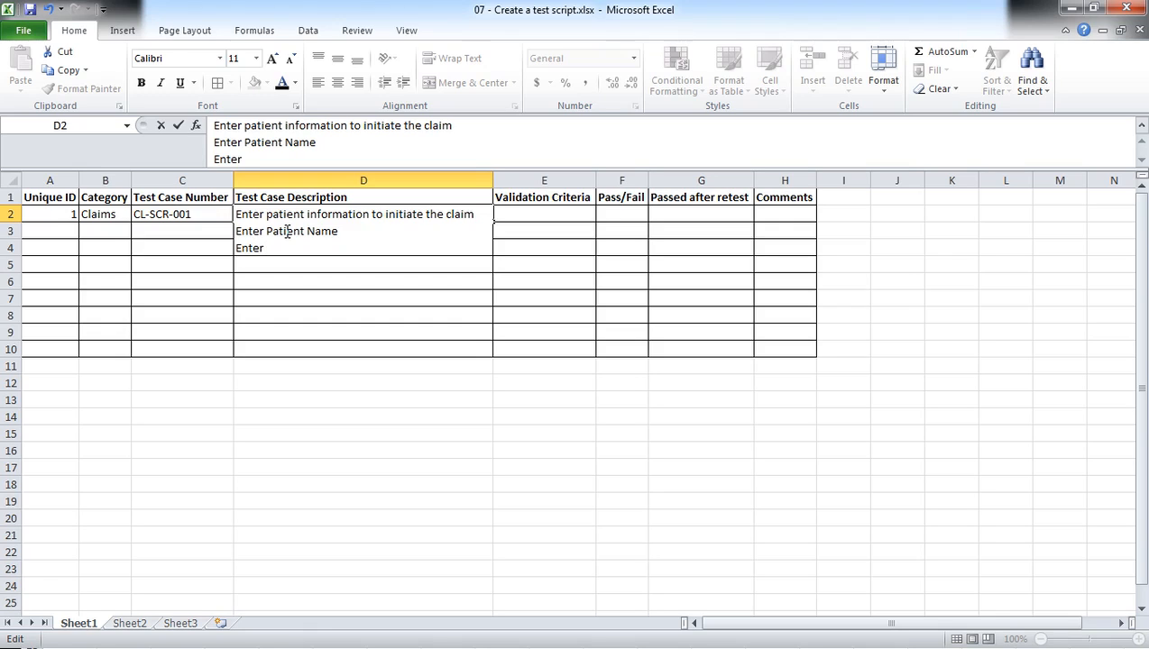
text( Patient Insurance in)
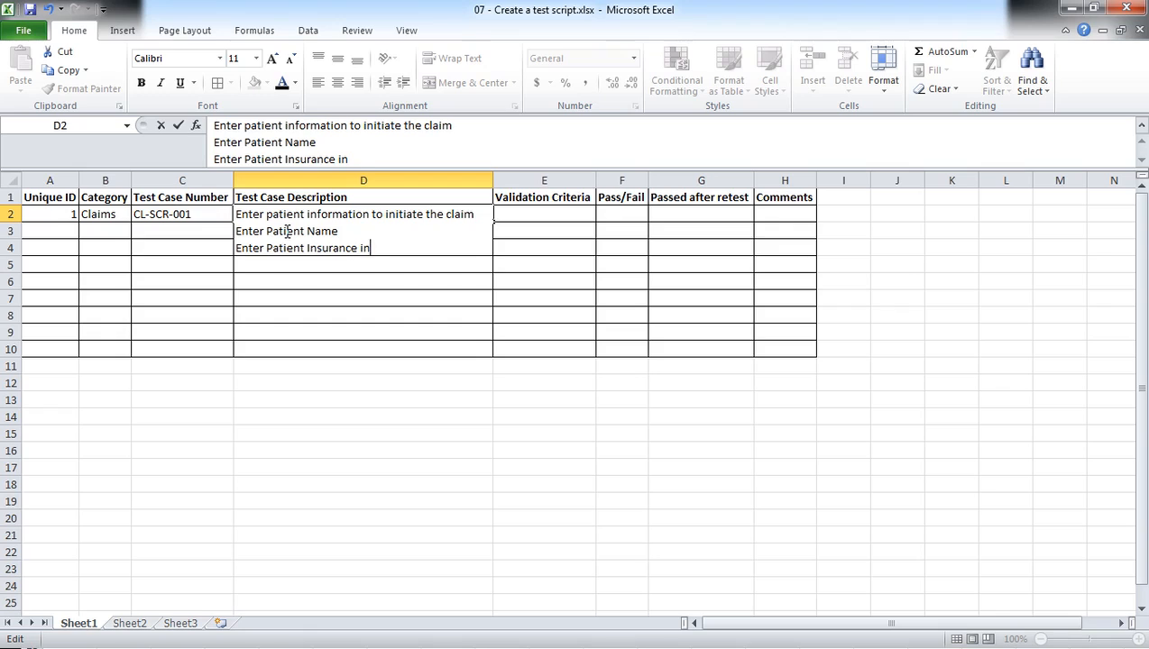
text(fo)
Add a fourth line reading "Enter Provider Name" to the description in D2 and commit the cell.
key(alt+Return)
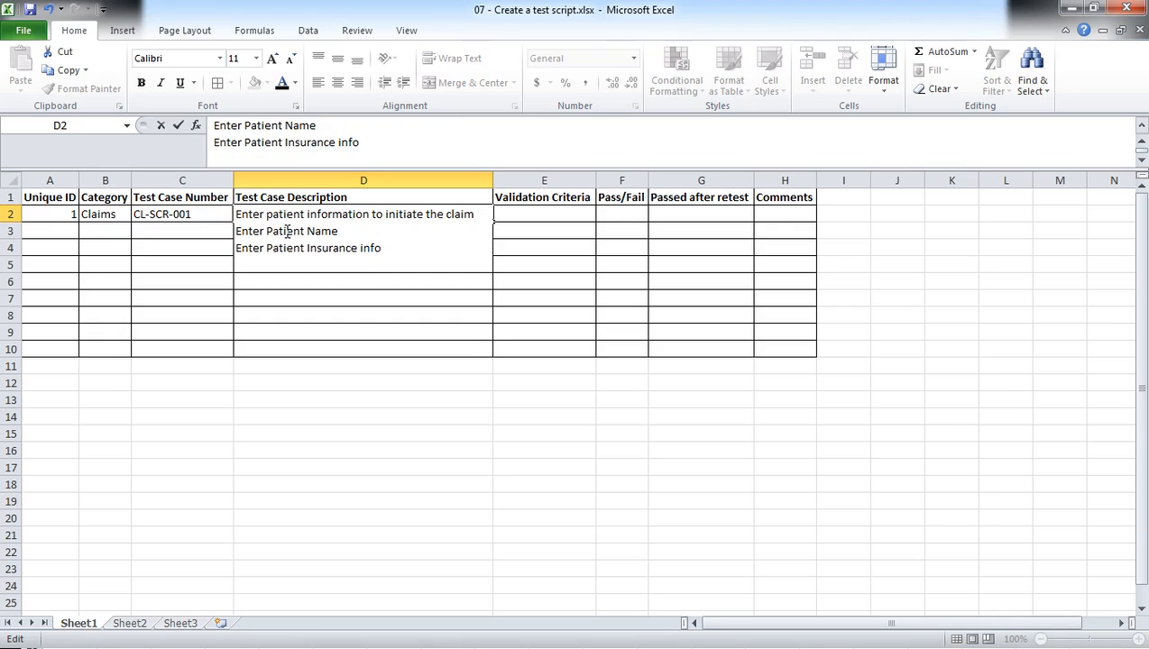
text(Enter)
text(Provider Name)
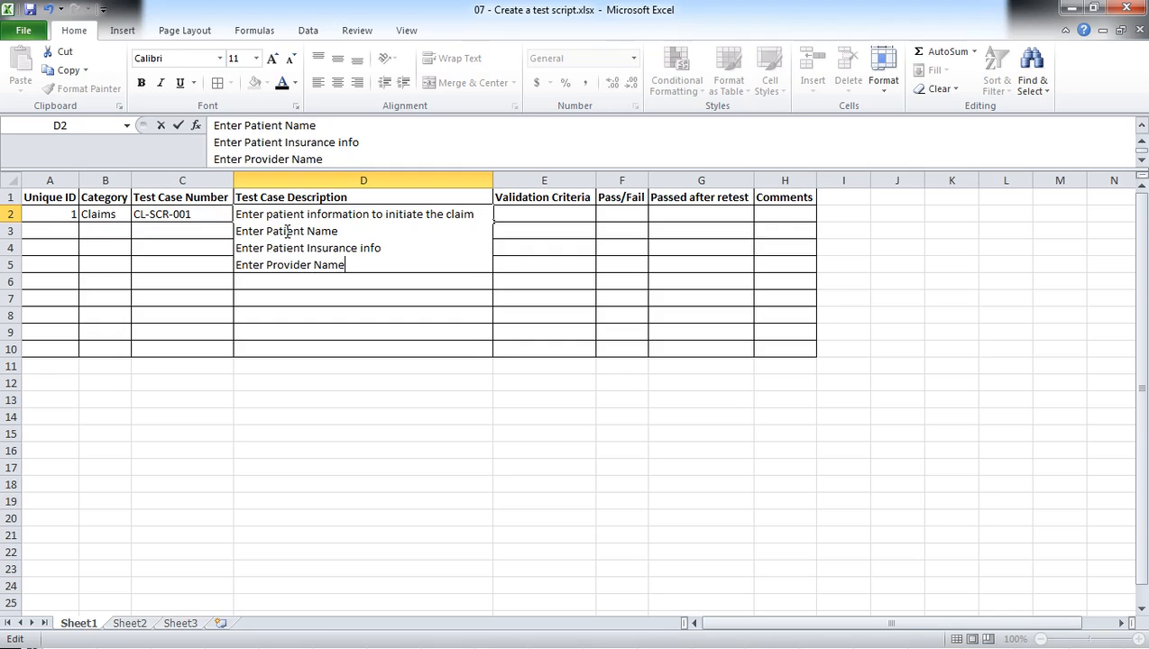
key(alt)
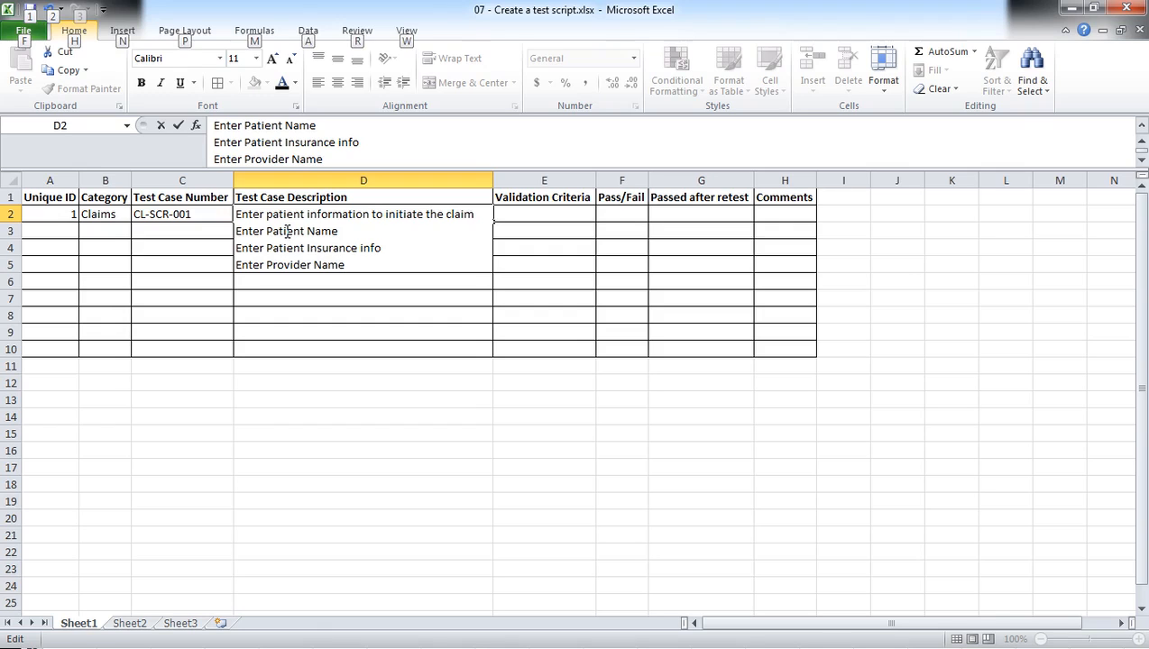
drag(332, 304, 334, 294)
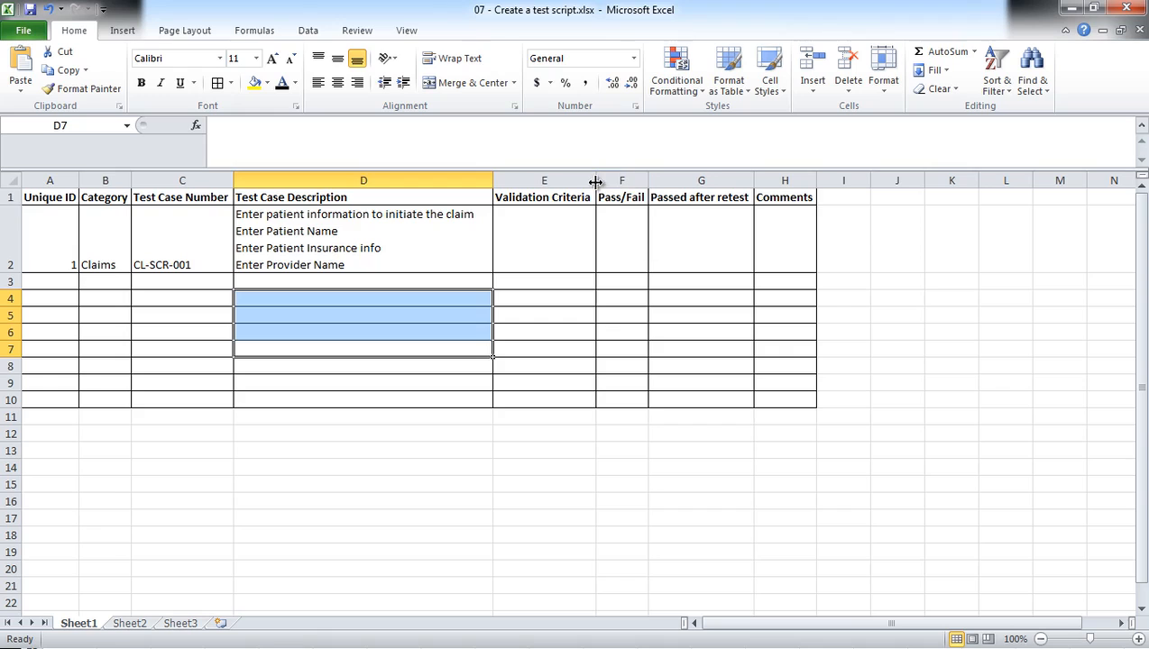
Widen the Validation Criteria column and enter "- ClaimID successfully generated" in E2.
drag(596, 180, 639, 183)
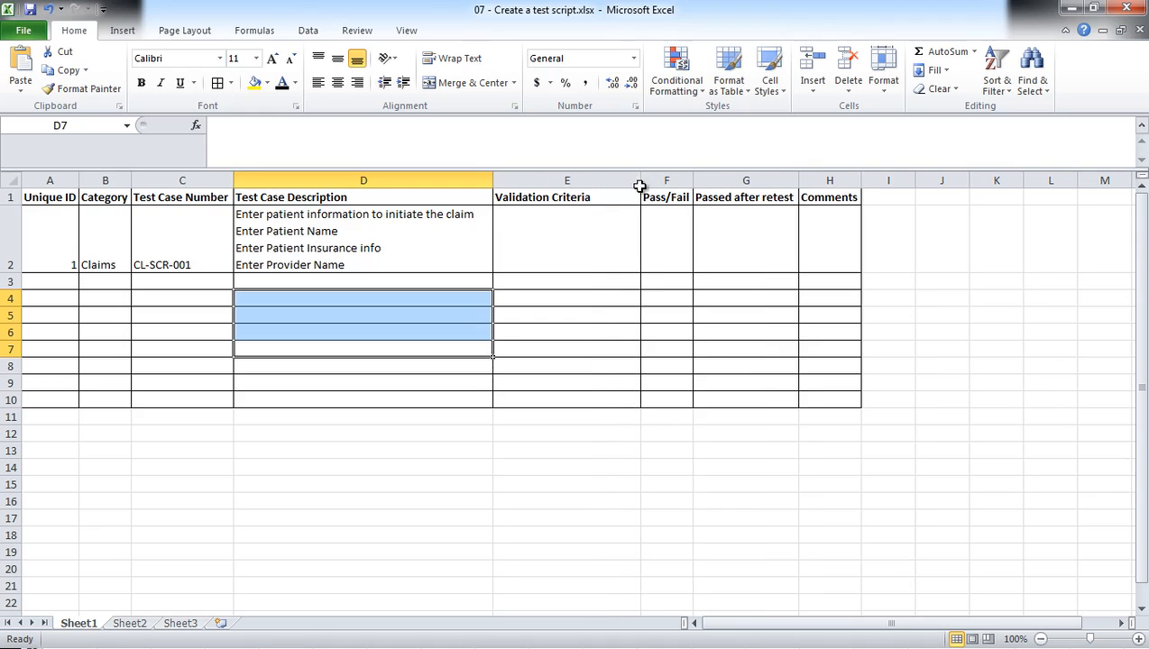
click(532, 241)
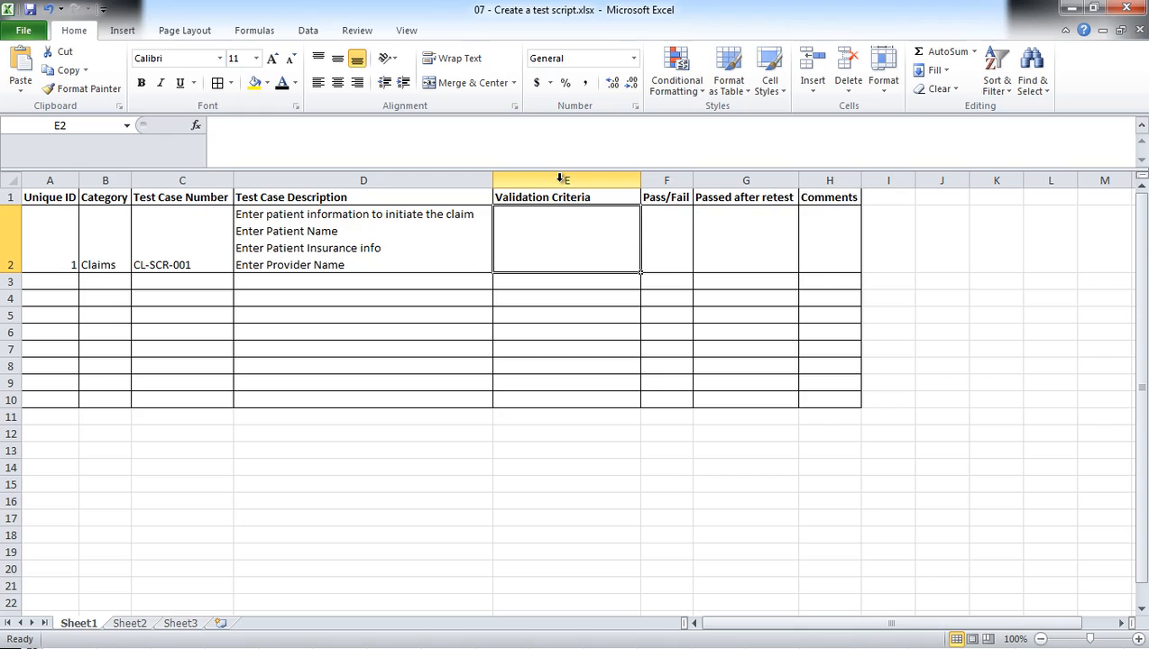
double_click(528, 225)
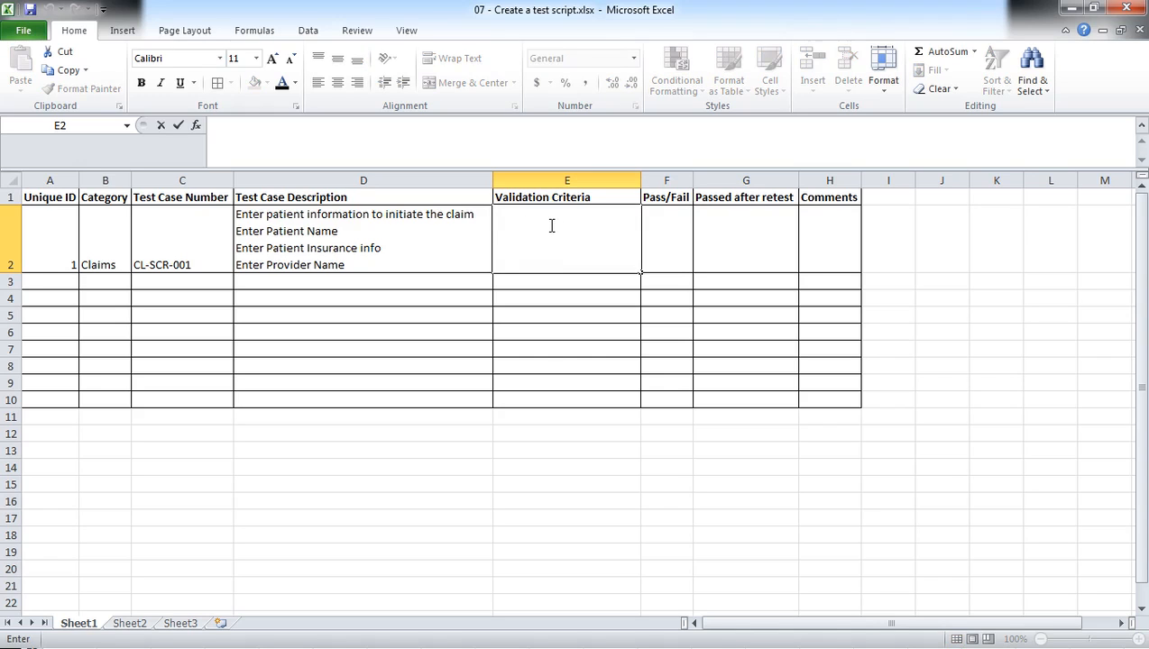
text(-)
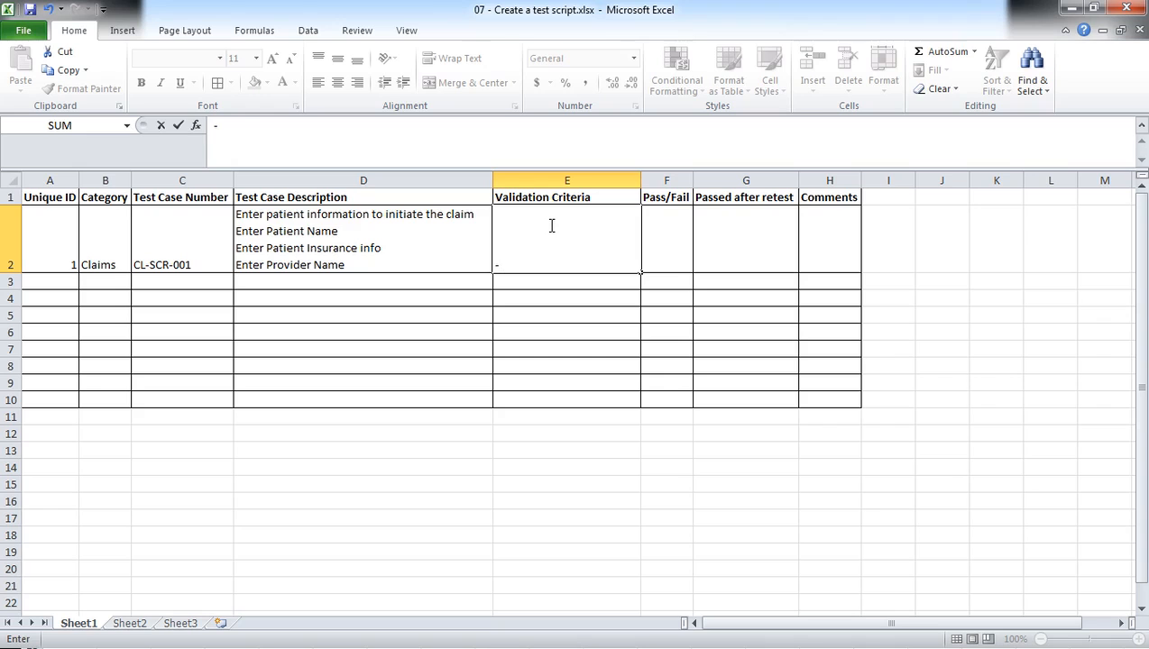
text(ClaimID is)
key(BackSpace)
key(BackSpace)
text(suc)
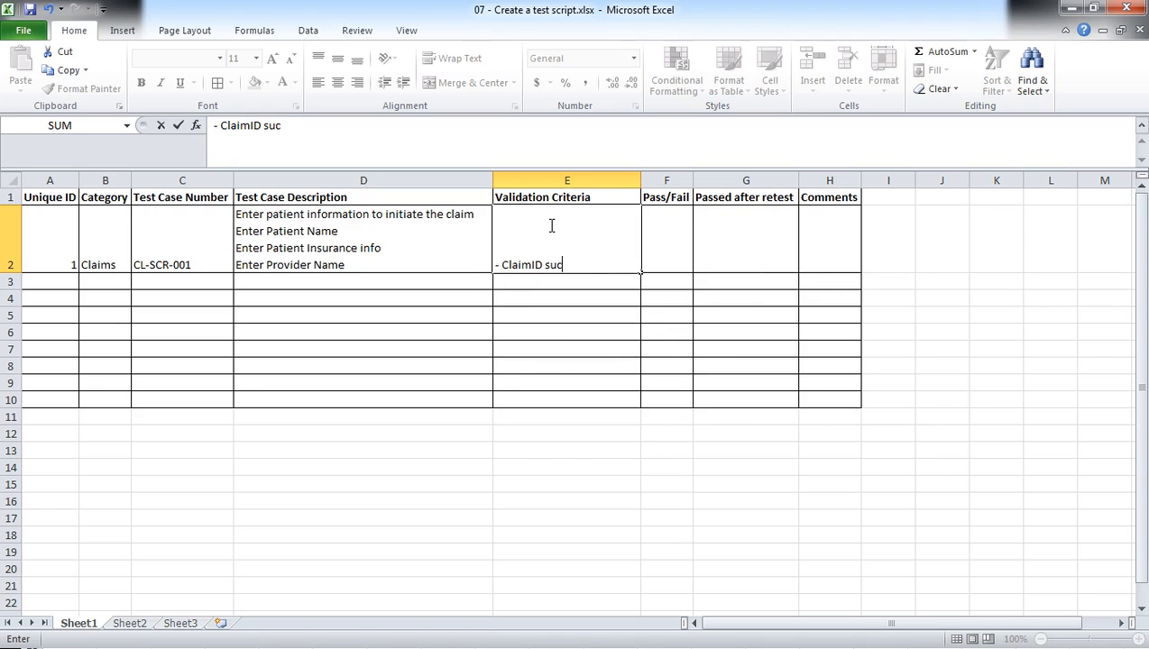
text(cessfully generated)
key(Return)
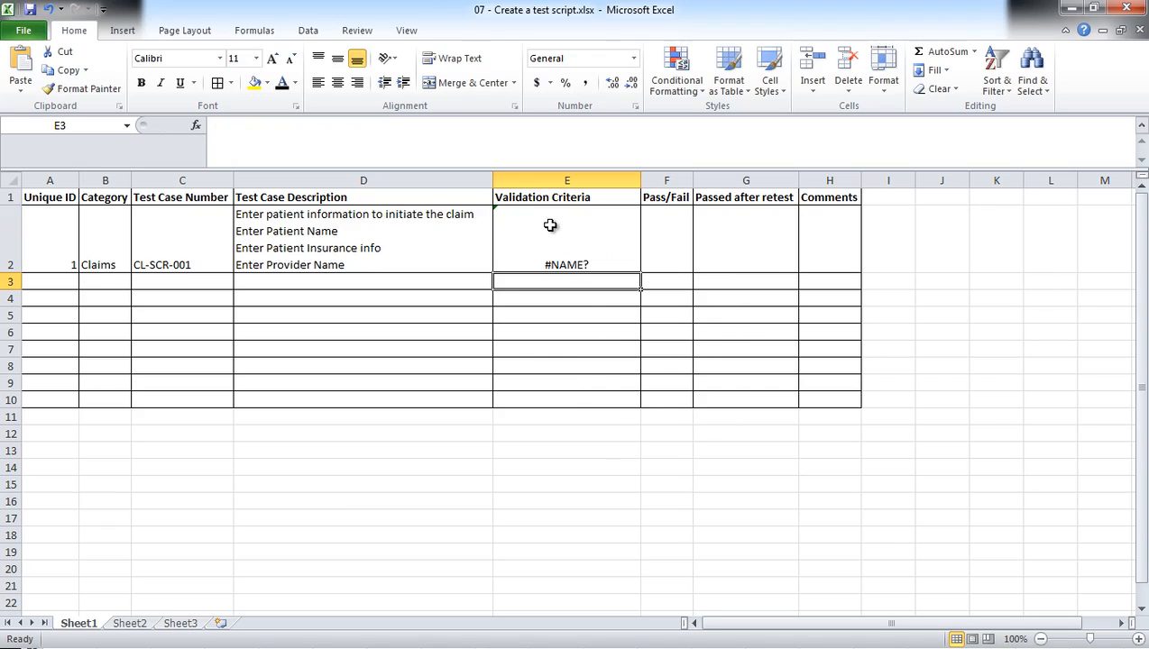
Remove the leading "=-" from the E2 entry so it reads "ClaimID successfully generated", and autofit column E to its contents.
click(551, 261)
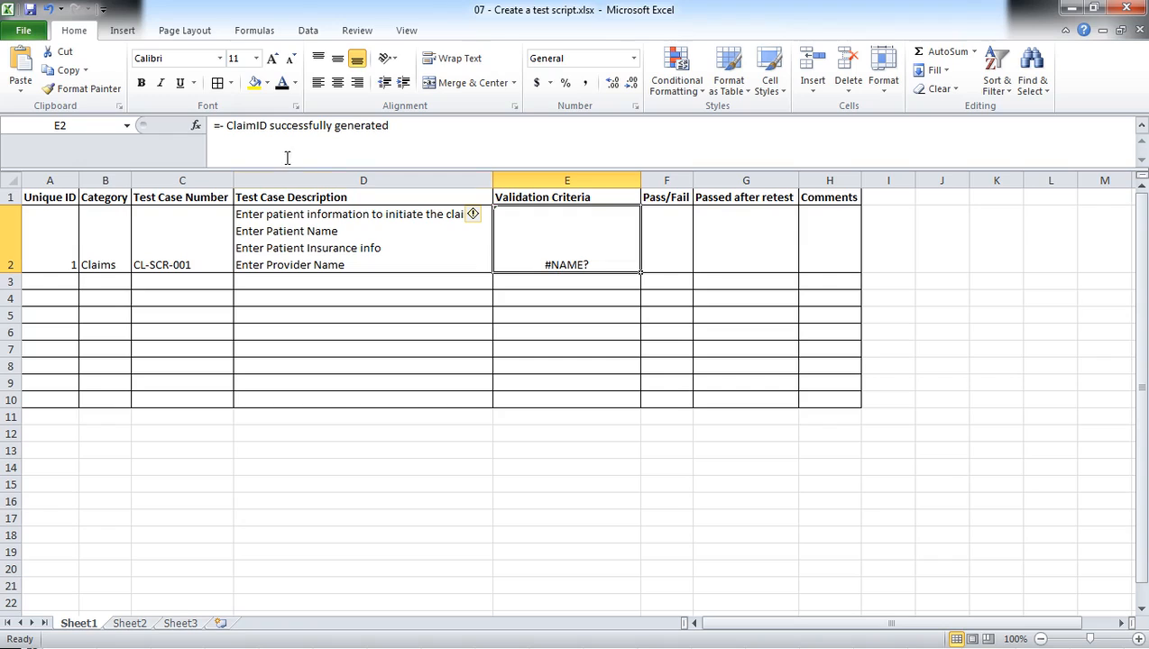
click(226, 125)
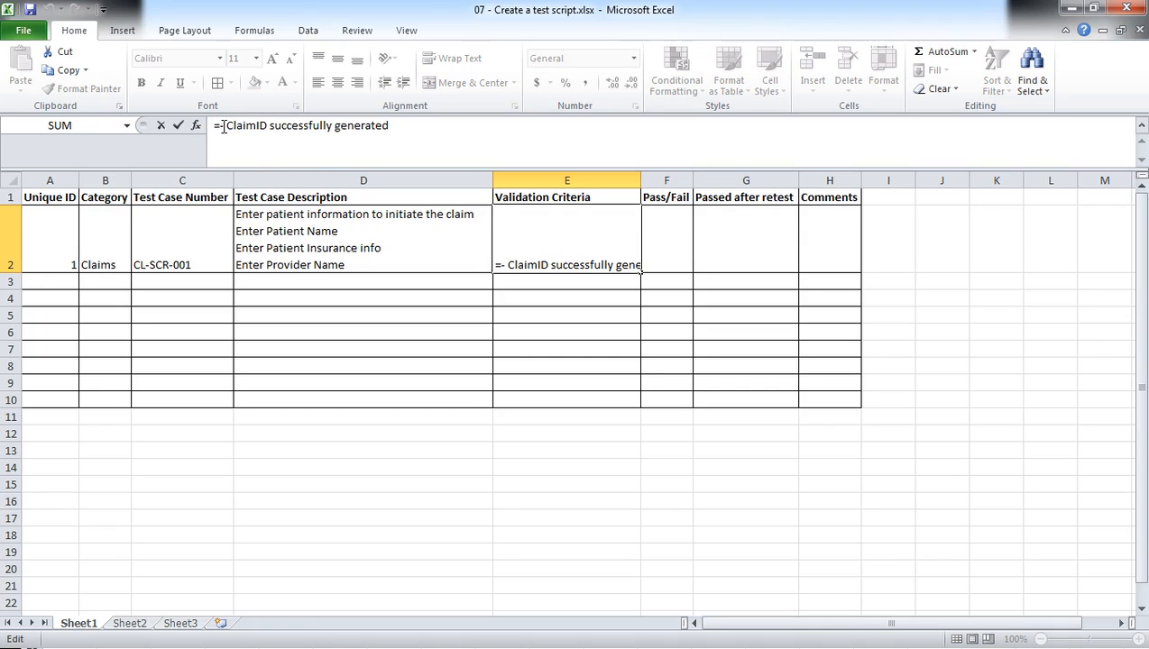
drag(224, 125, 203, 124)
key(Delete)
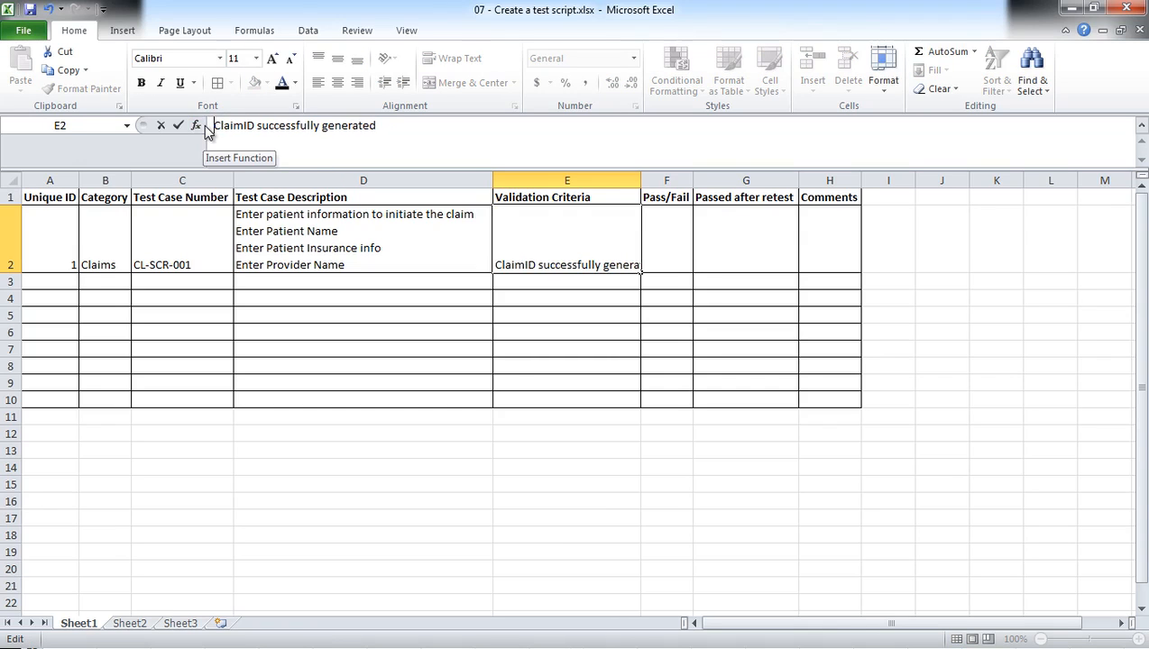
key(Return)
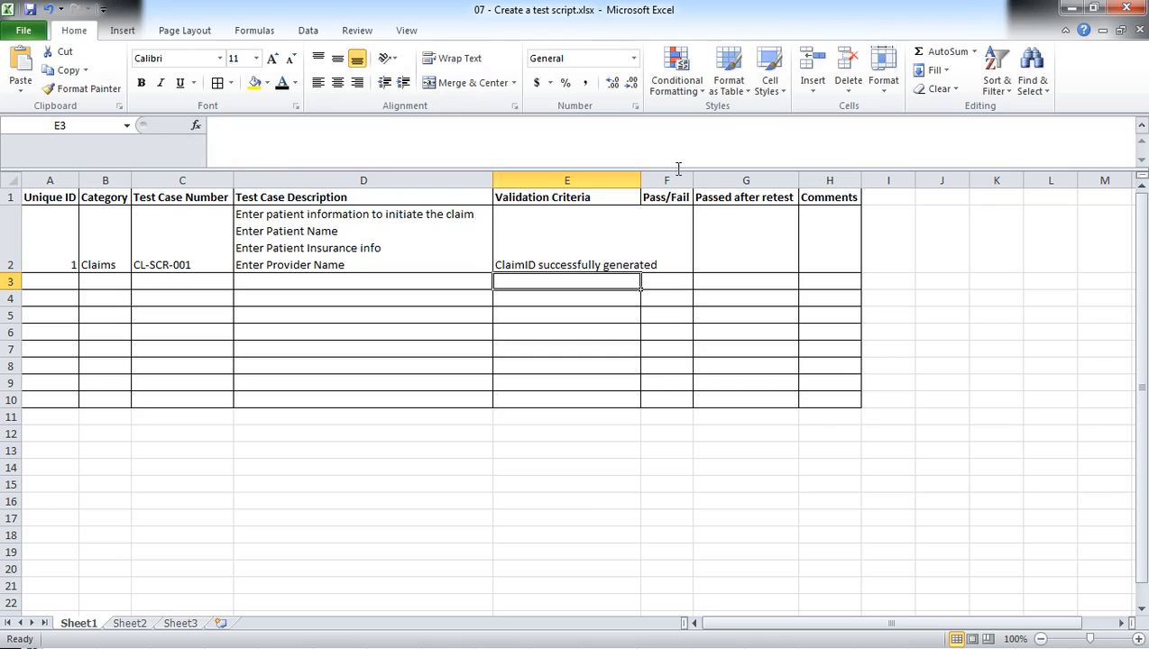
double_click(639, 174)
Add a second line reading "Employee information is displayed" to the validation criteria in E2.
click(649, 267)
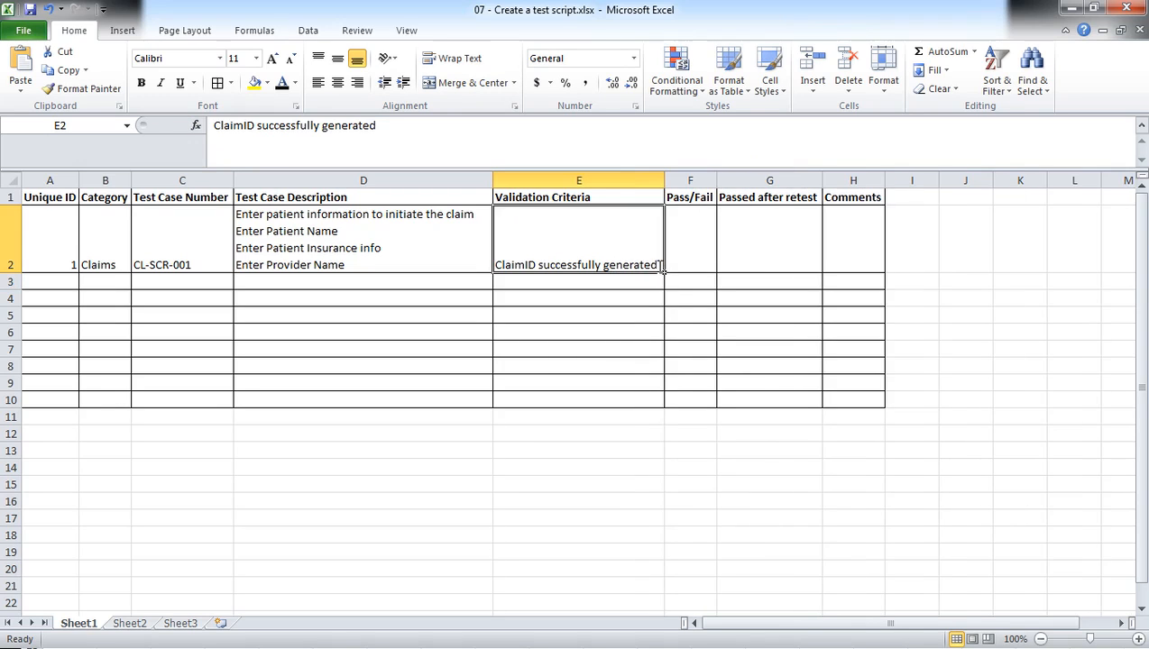
key(F2)
key(alt+Return)
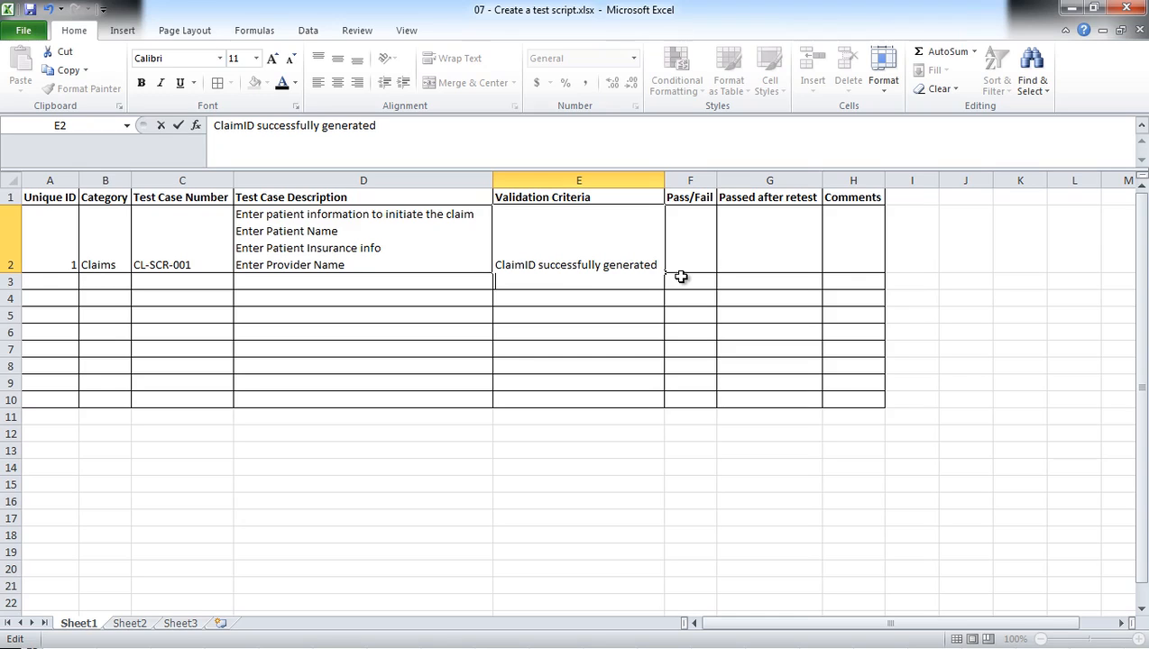
text(Employee i)
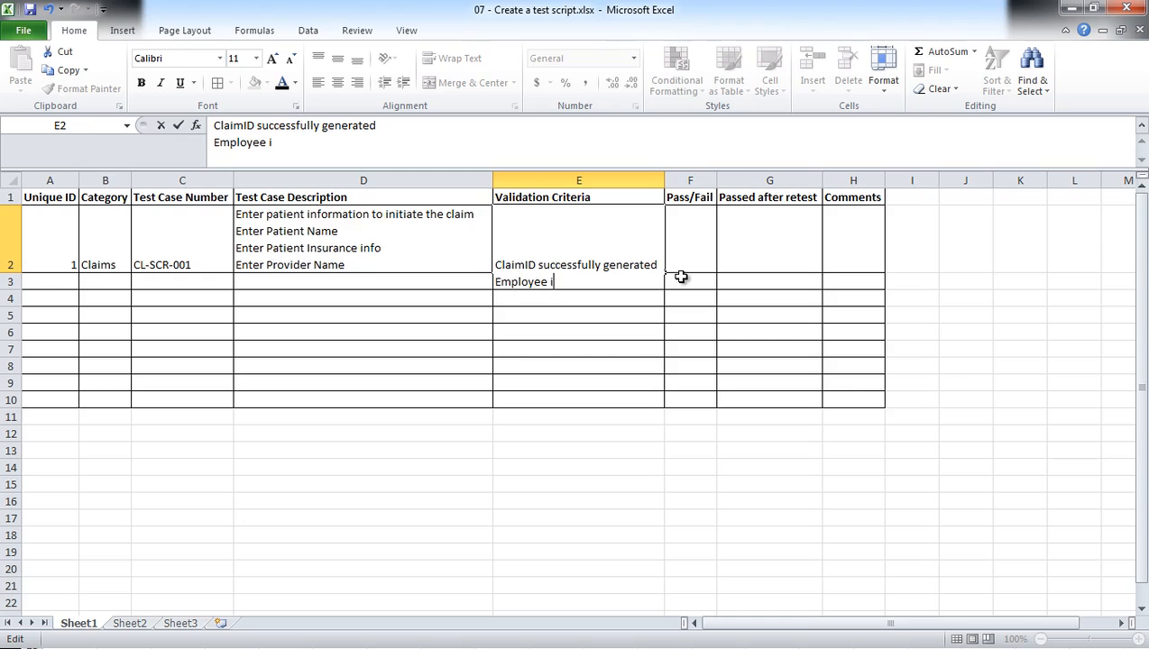
text(nformation is di)
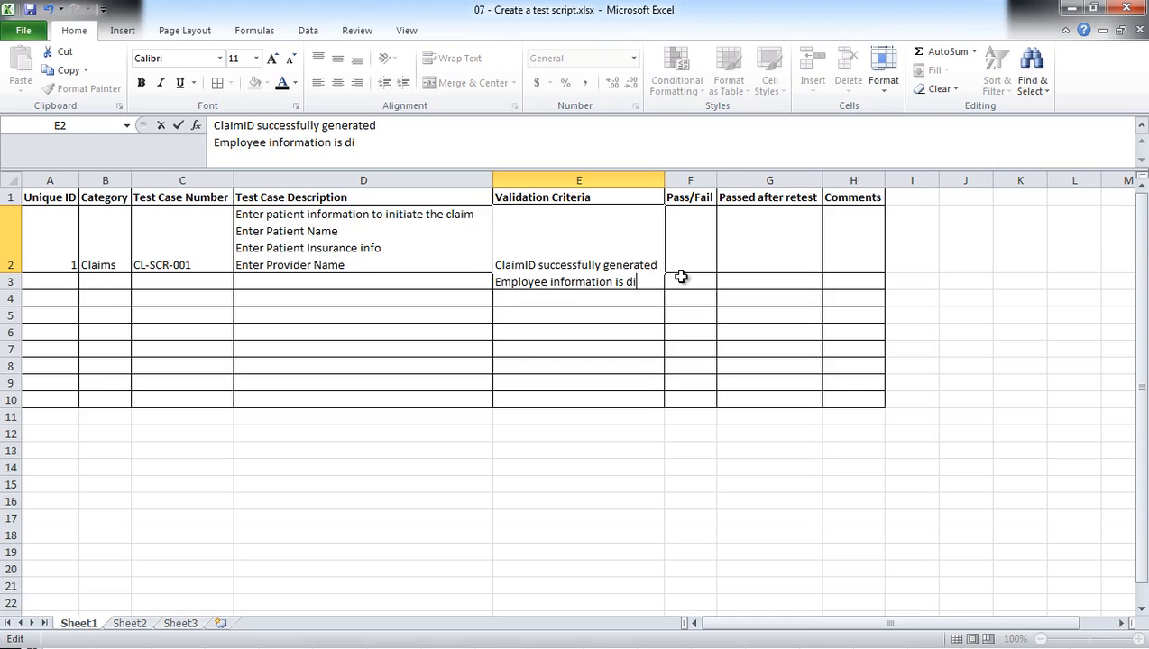
text(splayed)
Append "(For employee who enters the claims data)" to the employee information line in E2.
key(alt+Return)
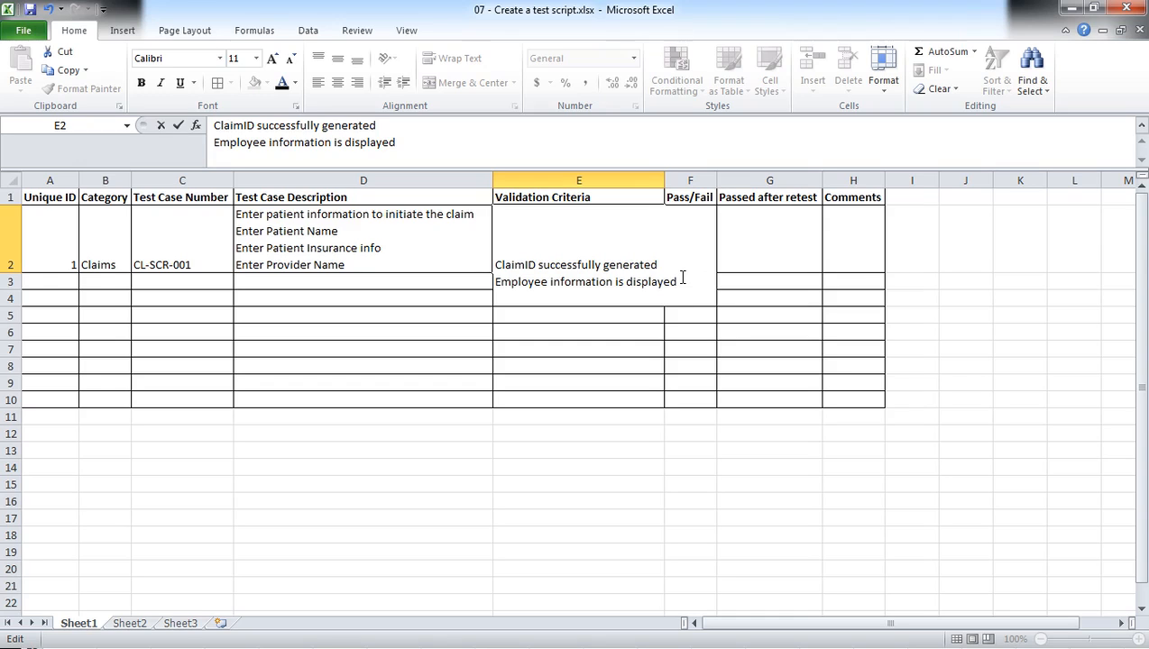
key(BackSpace)
text((For employee who e)
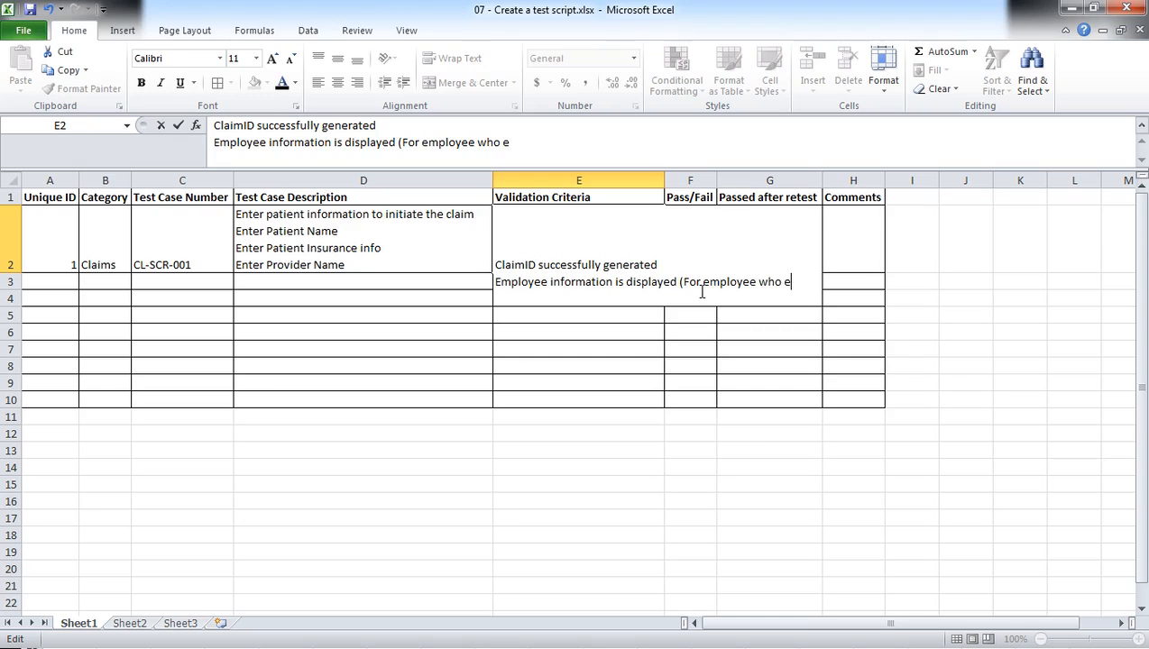
text(nters the cla)
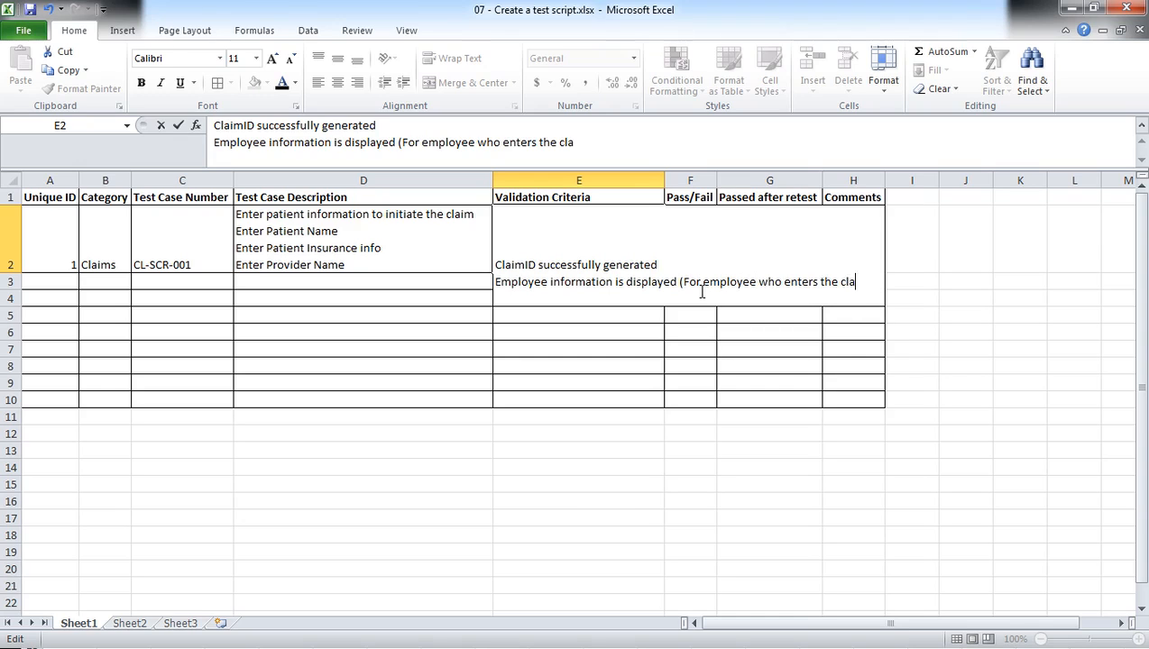
text(ims data)
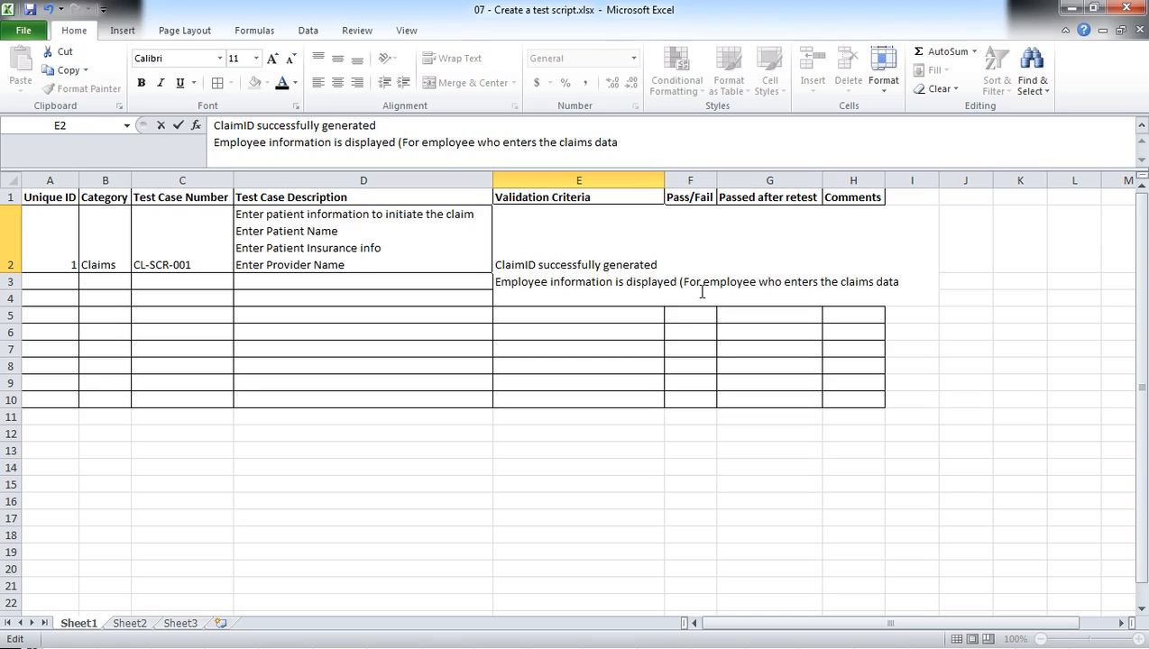
text())
Add a third line reading "Provider ID is found" to the validation criteria in E2.
key(alt+Return)
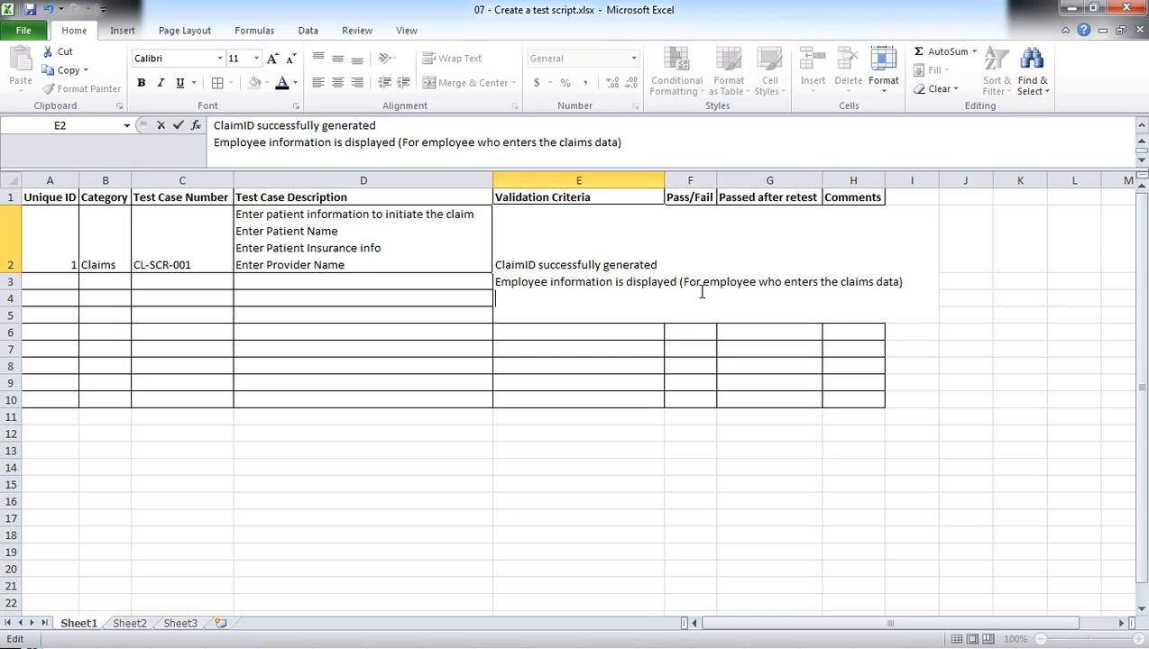
text(Provider ID is found)
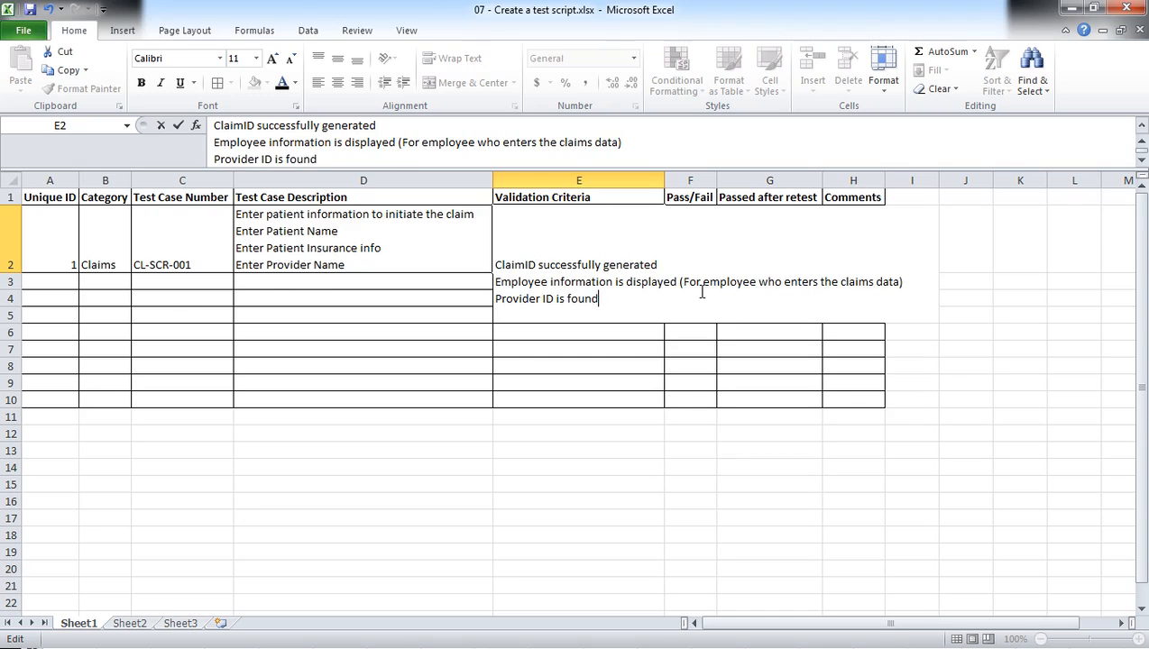
key(Return)
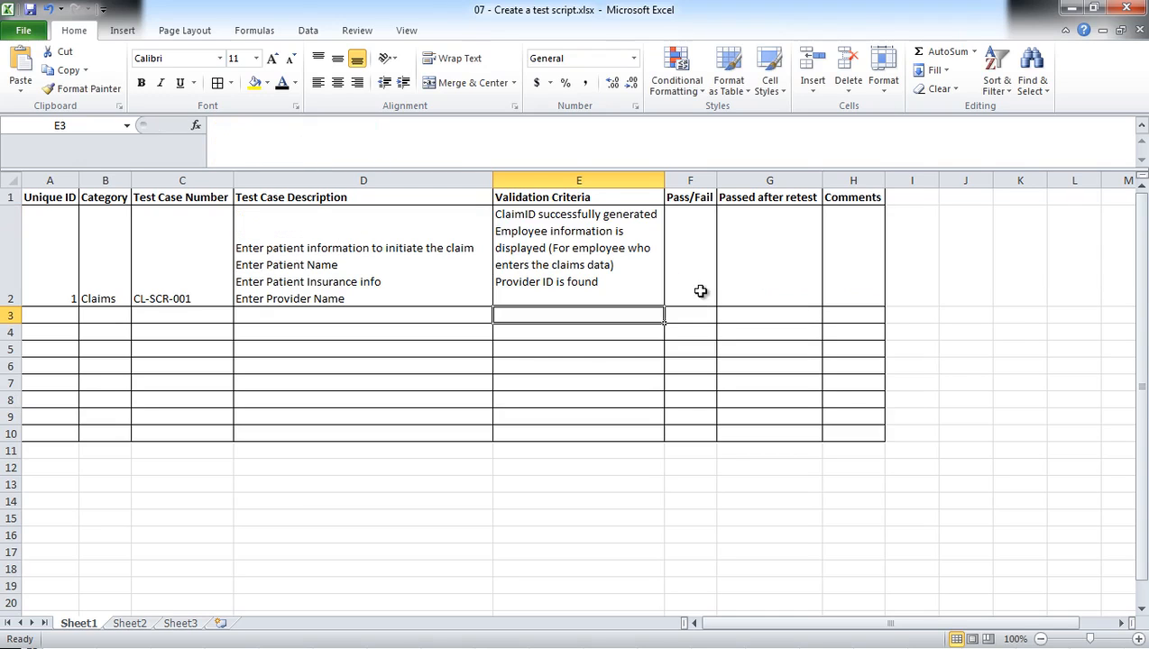
Number the three validation criteria in E2 with the prefixes "1.", "2." and "3.".
double_click(497, 213)
text(1.)
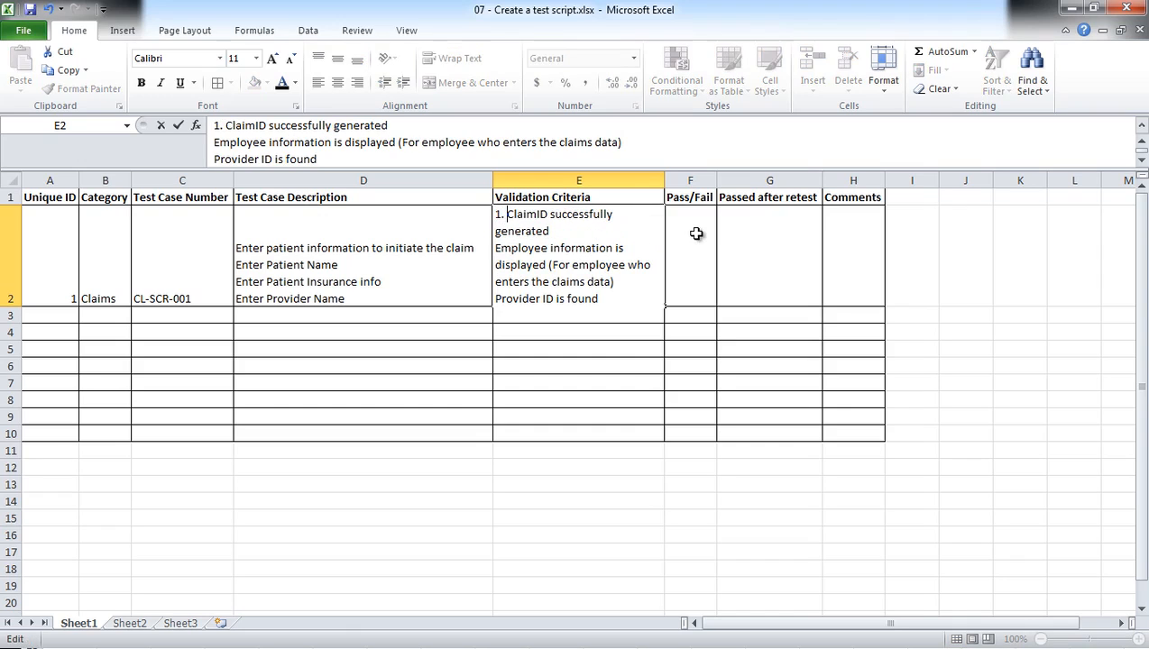
click(497, 248)
text(2.)
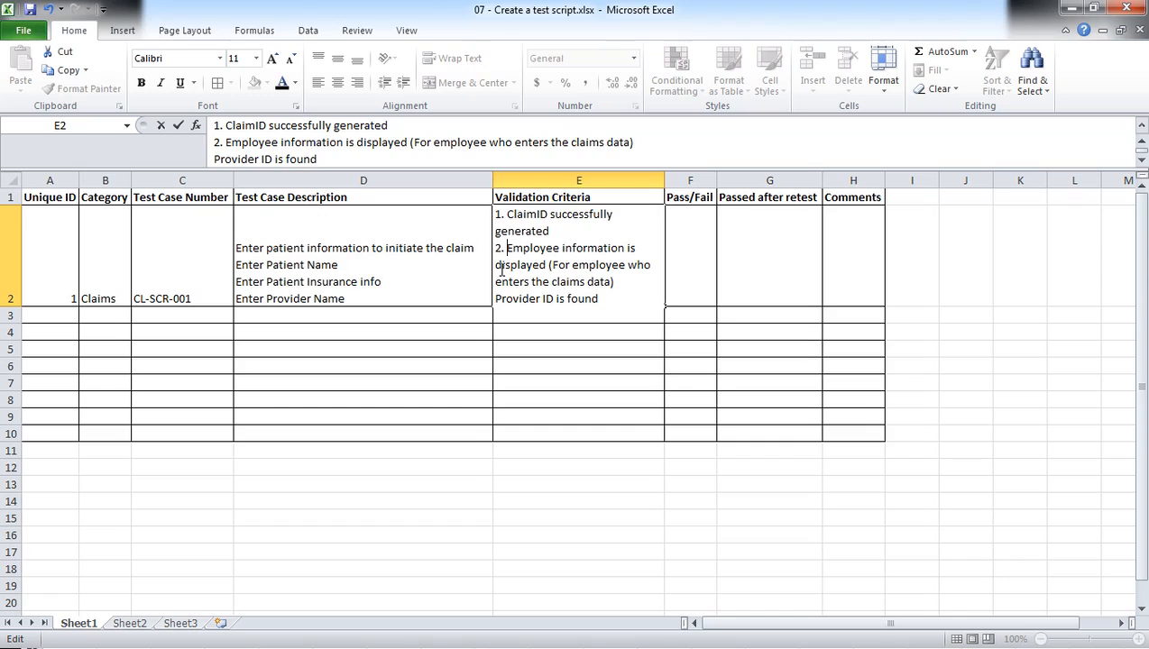
click(496, 297)
text(3.)
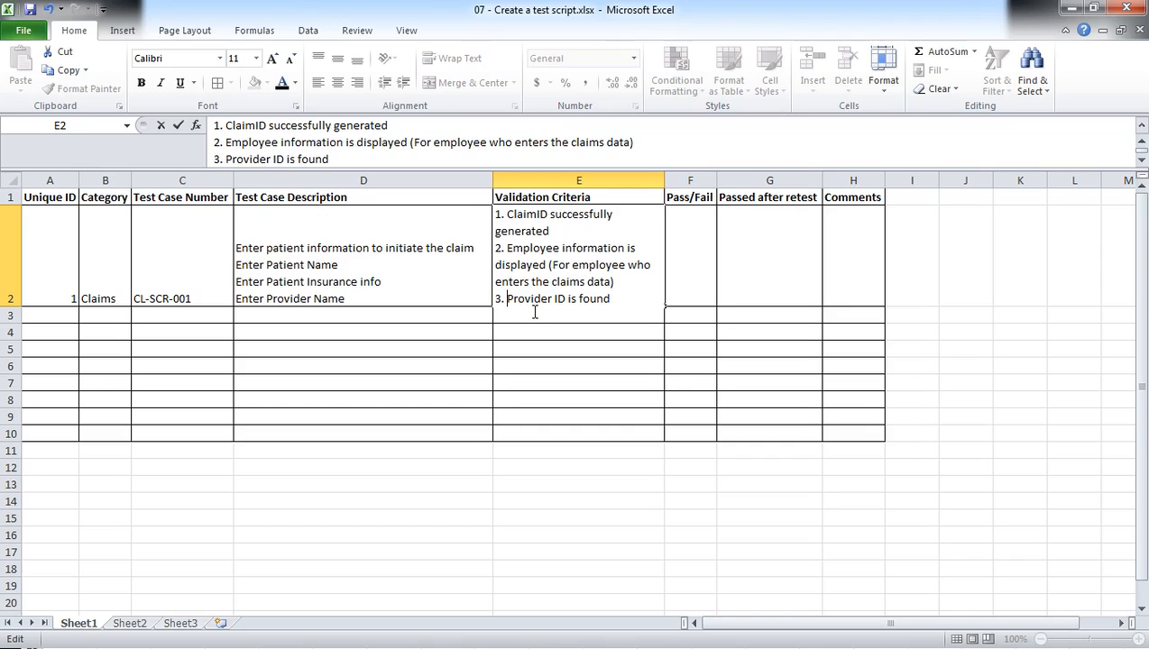
click(530, 315)
click(564, 322)
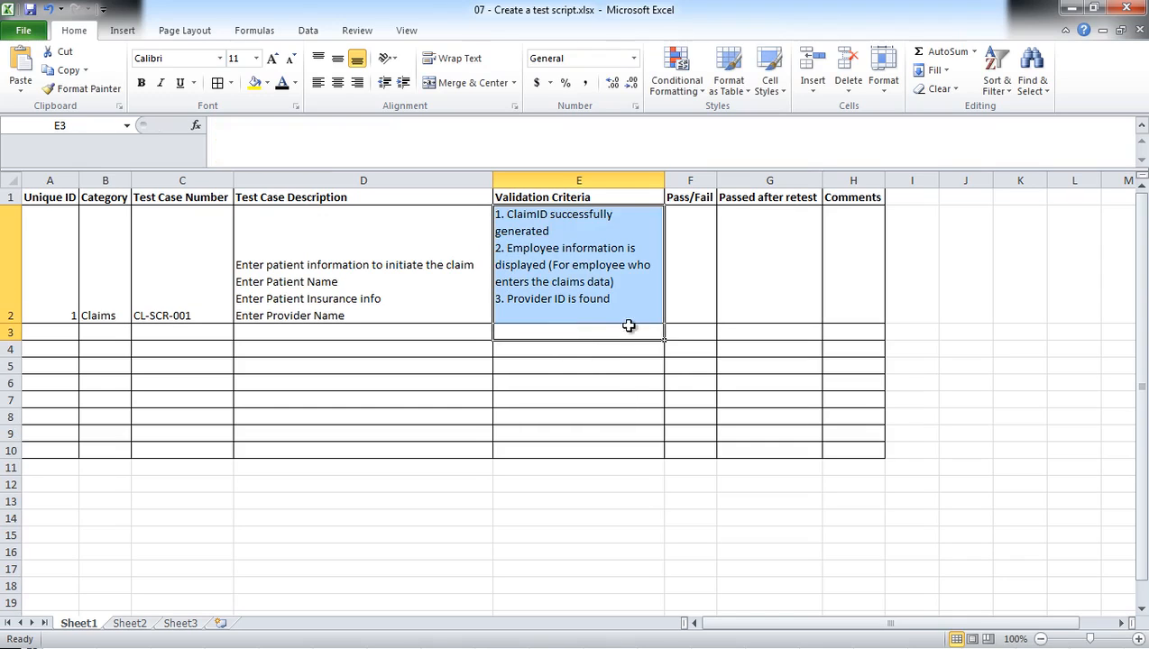
click(688, 247)
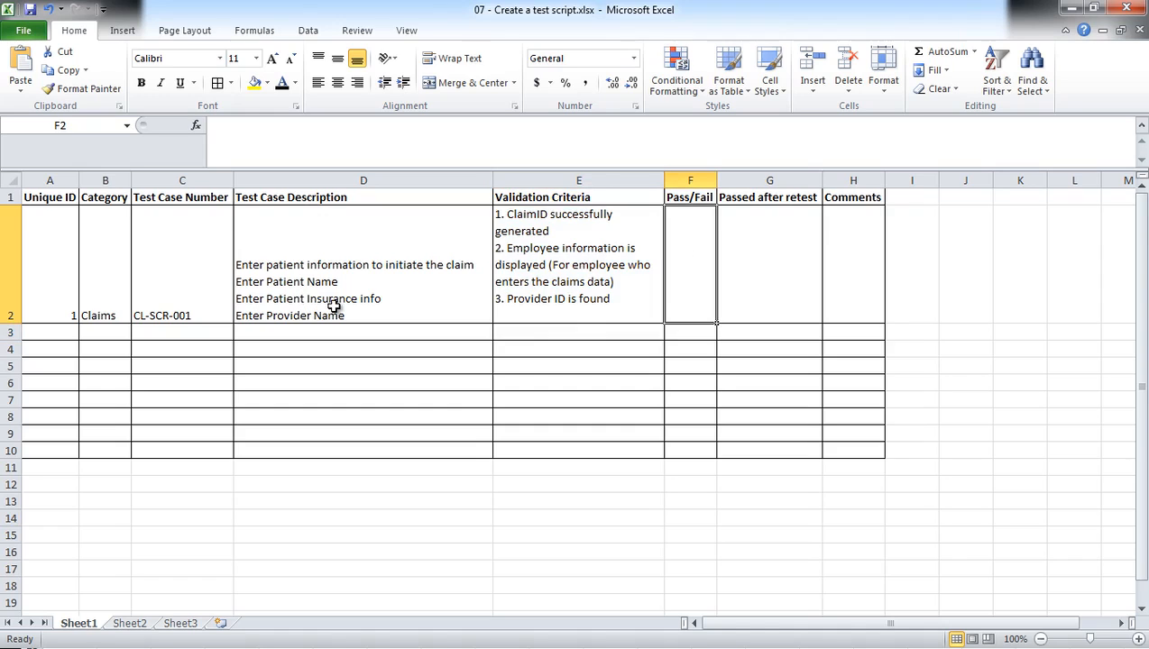
Add the line "Click Submit to generate a new claim" at the end of the test case description in D2.
double_click(360, 316)
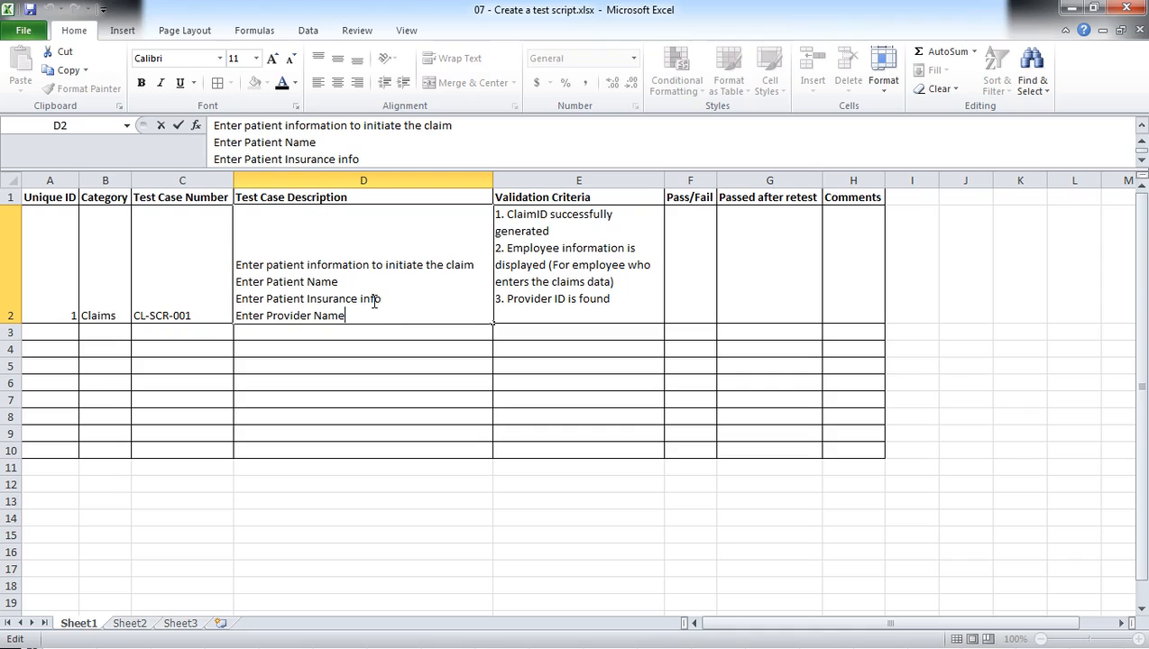
key(alt+Return)
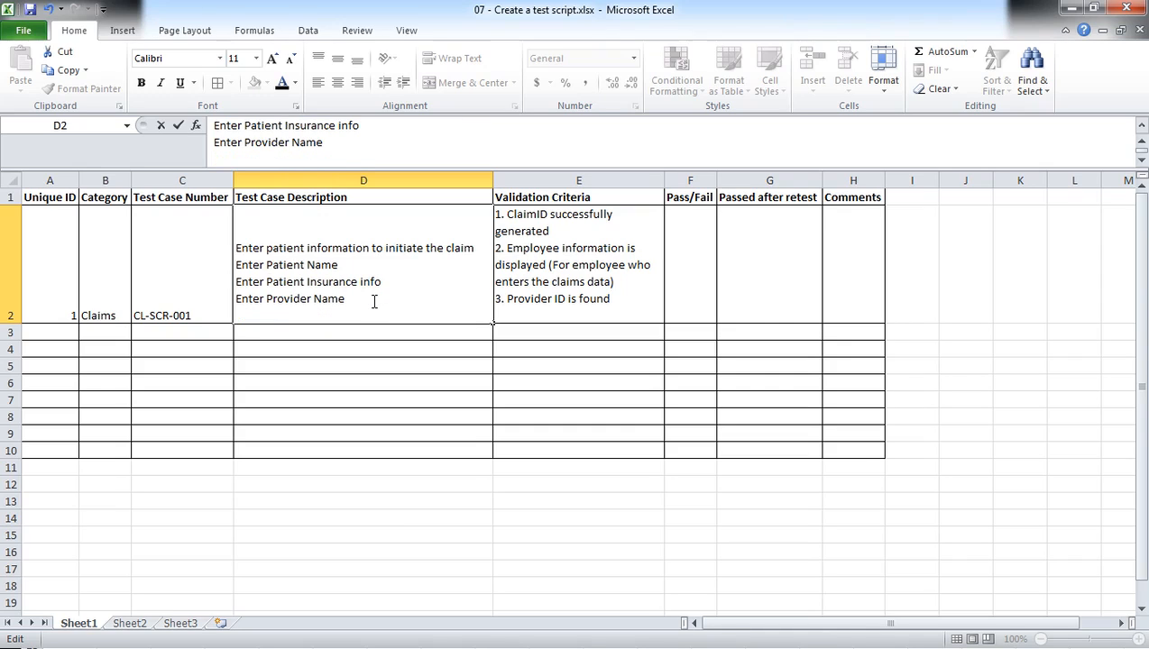
text(Click Submi)
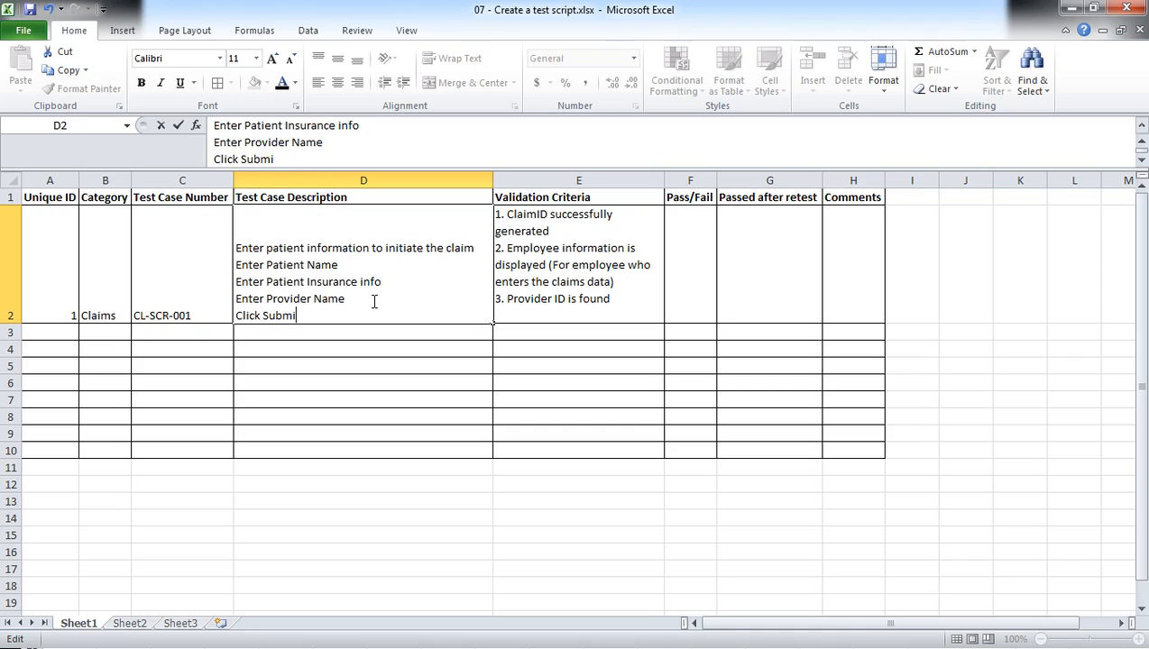
text(t to generate a)
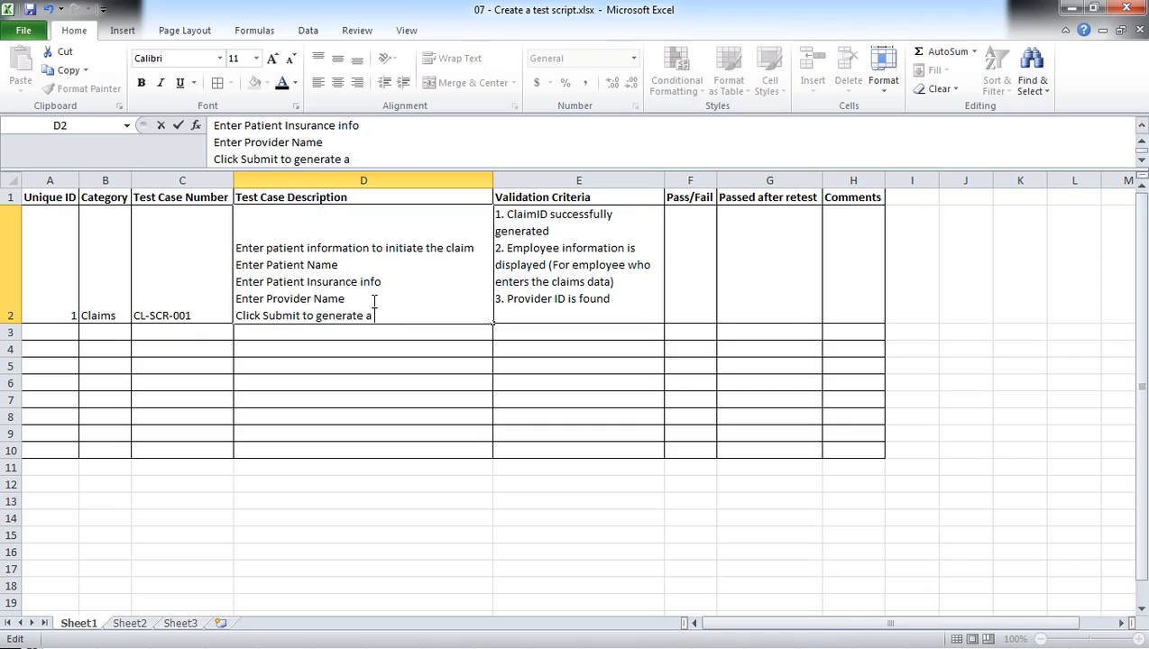
text( new claim)
Number the five lines of the test case description in D2 with the prefixes "1." to "5.".
click(235, 248)
text(1)
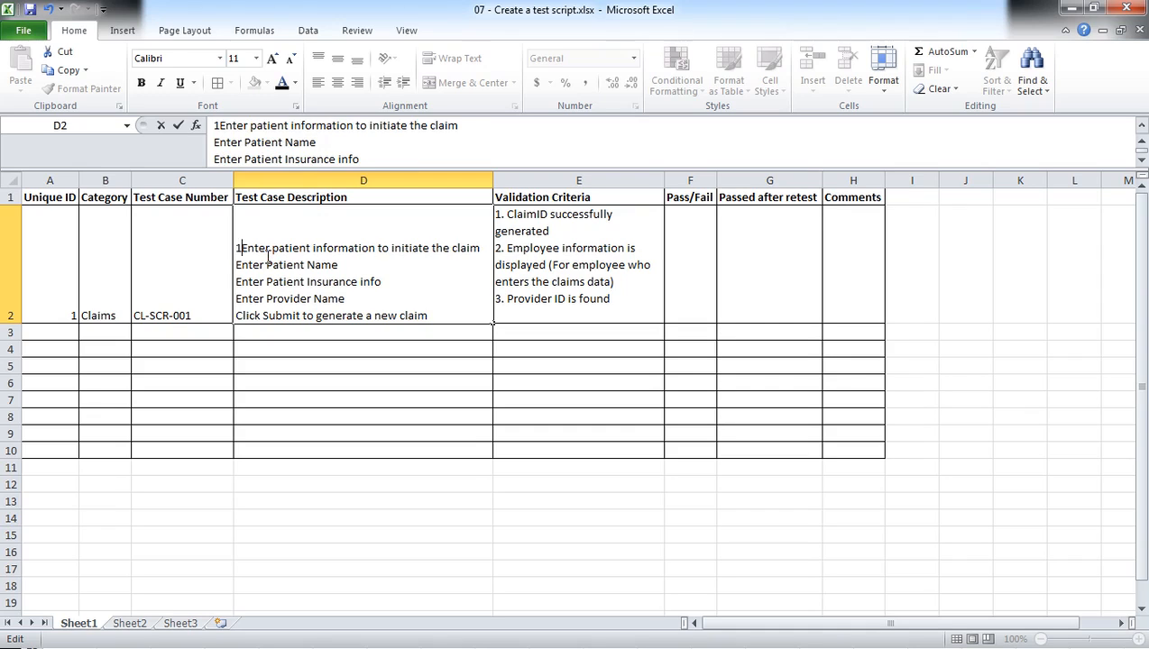
text(.)
key(Down)
key(Home)
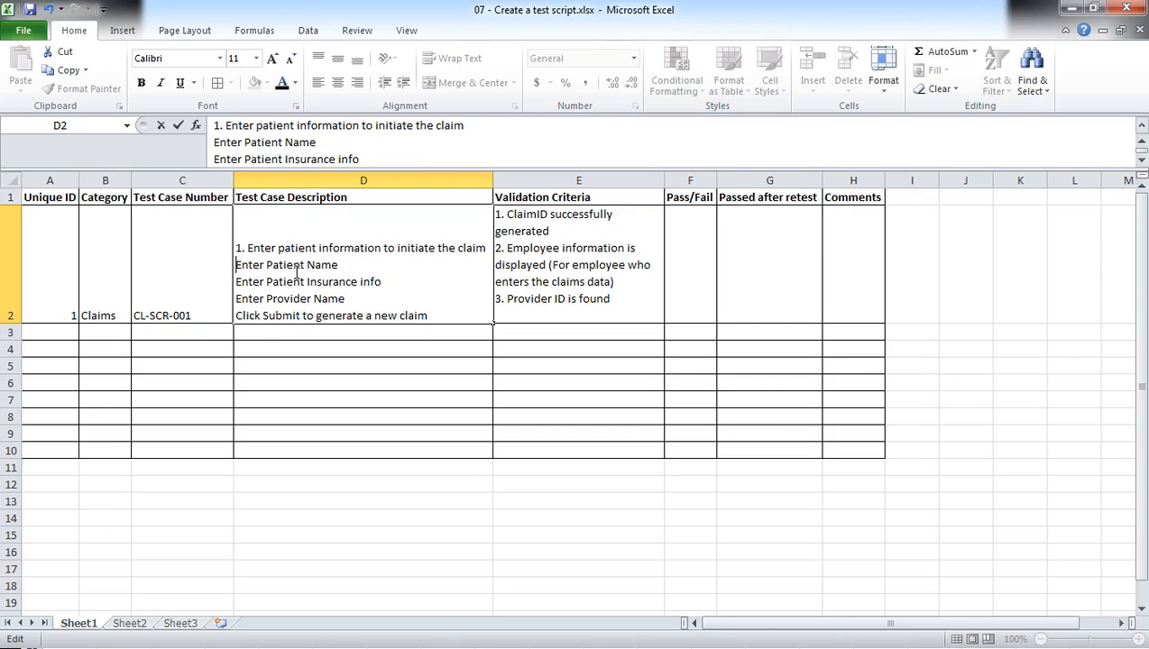
text(2.)
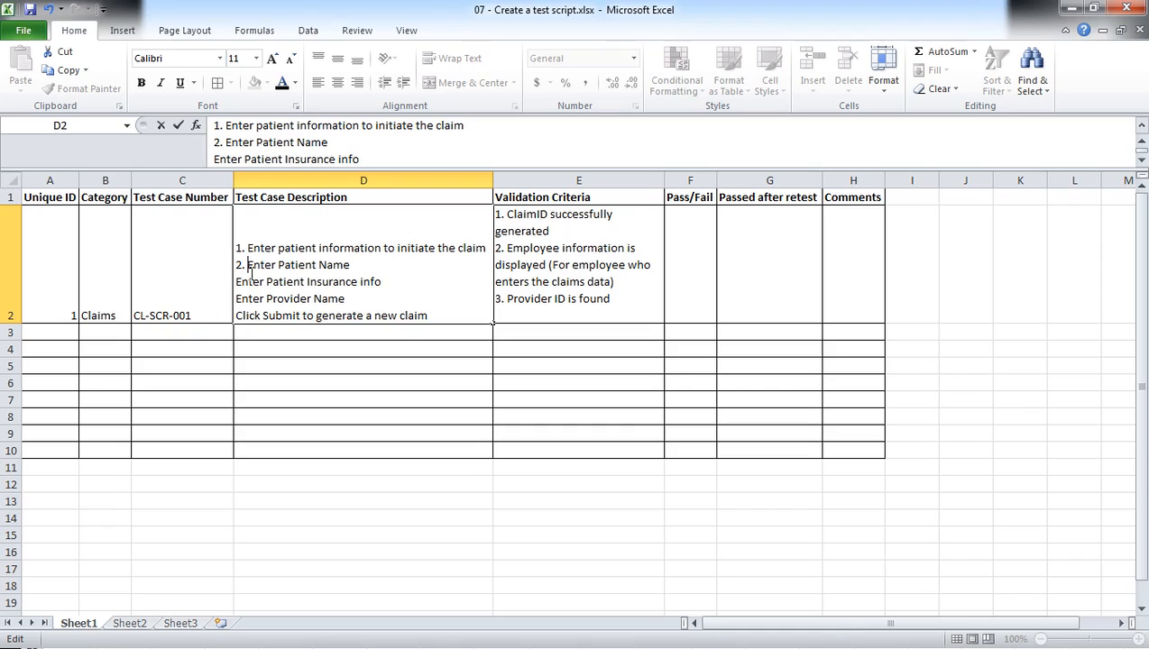
key(Down)
key(Home)
text(3.)
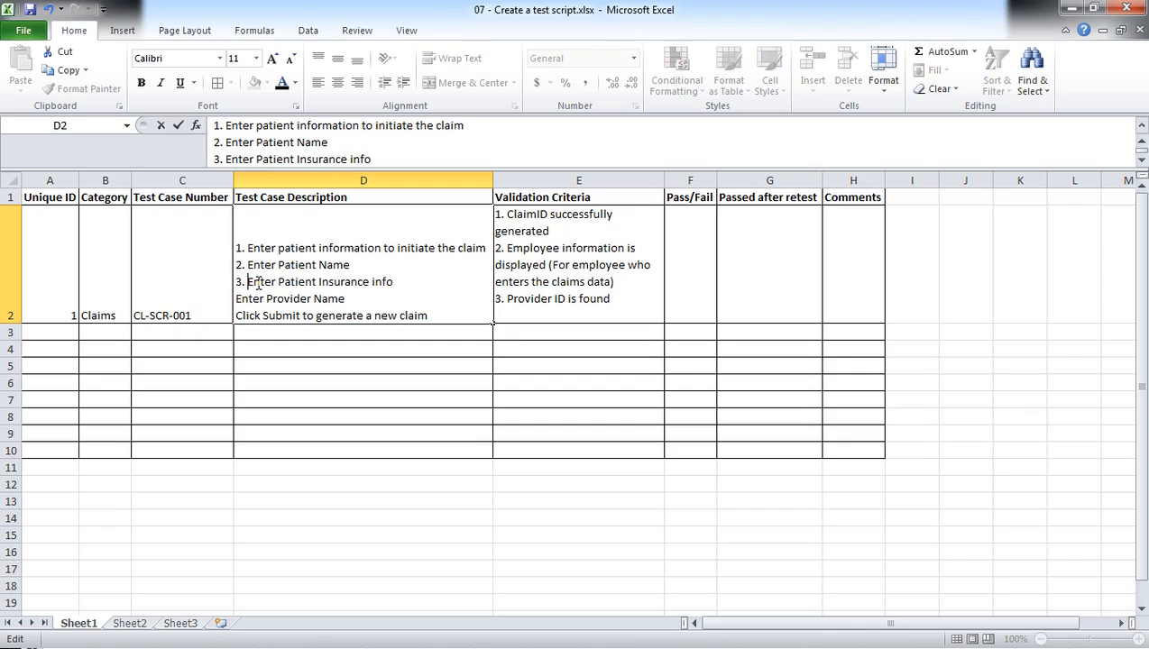
key(Down)
key(Home)
text(4.)
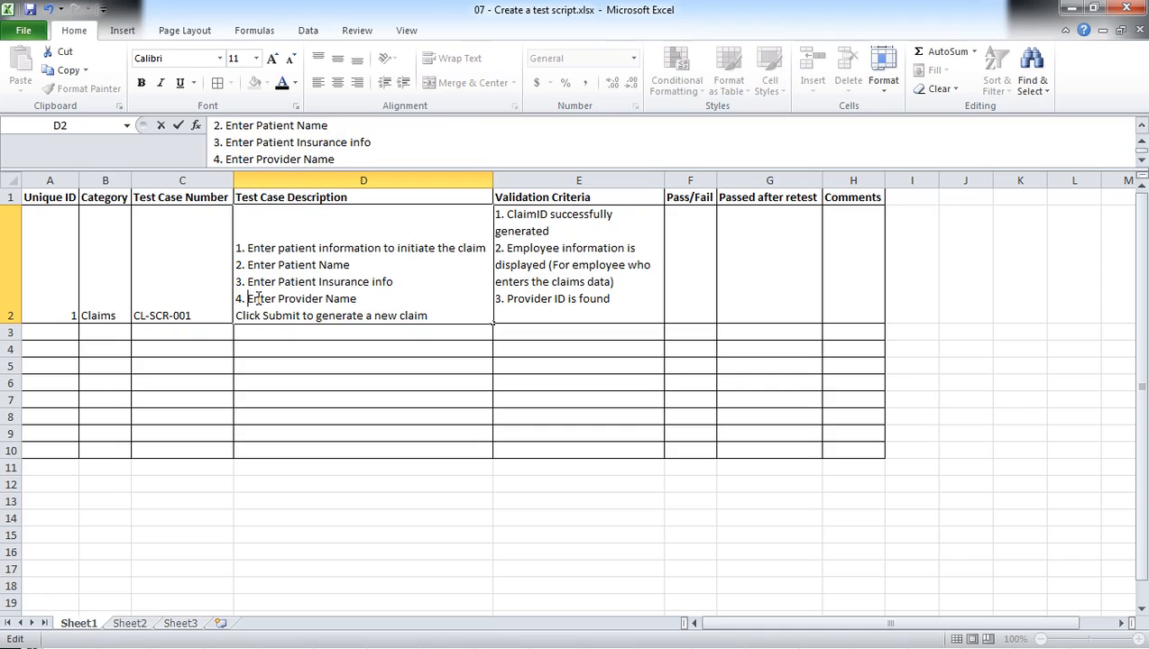
key(Down)
key(Home)
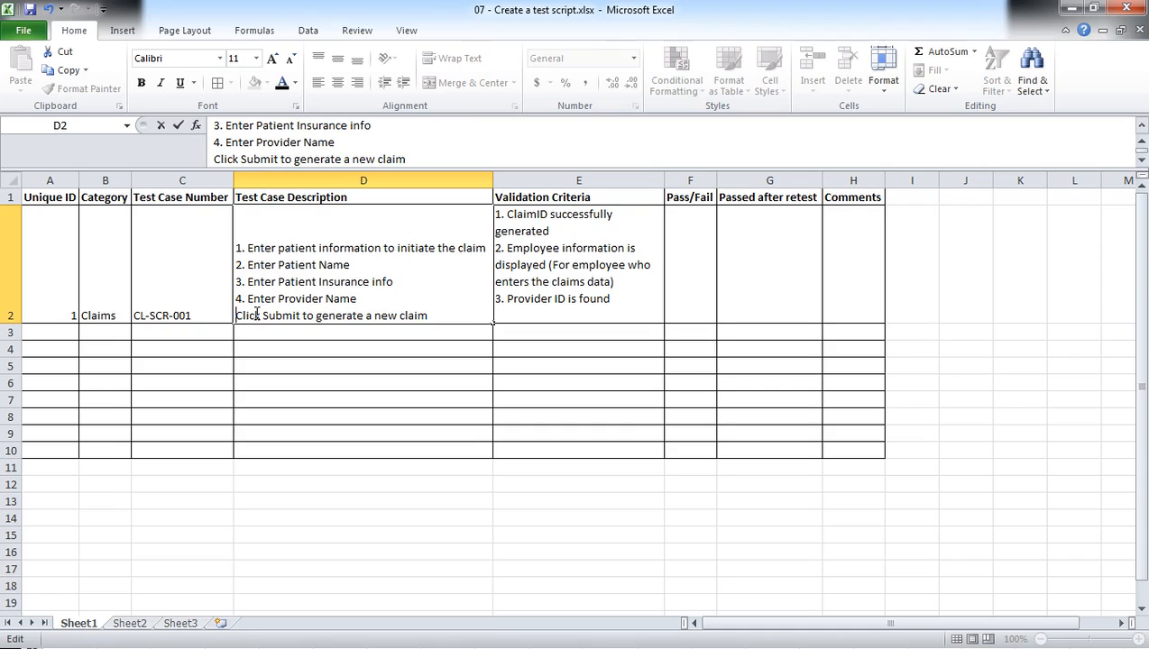
text(5.)
click(335, 352)
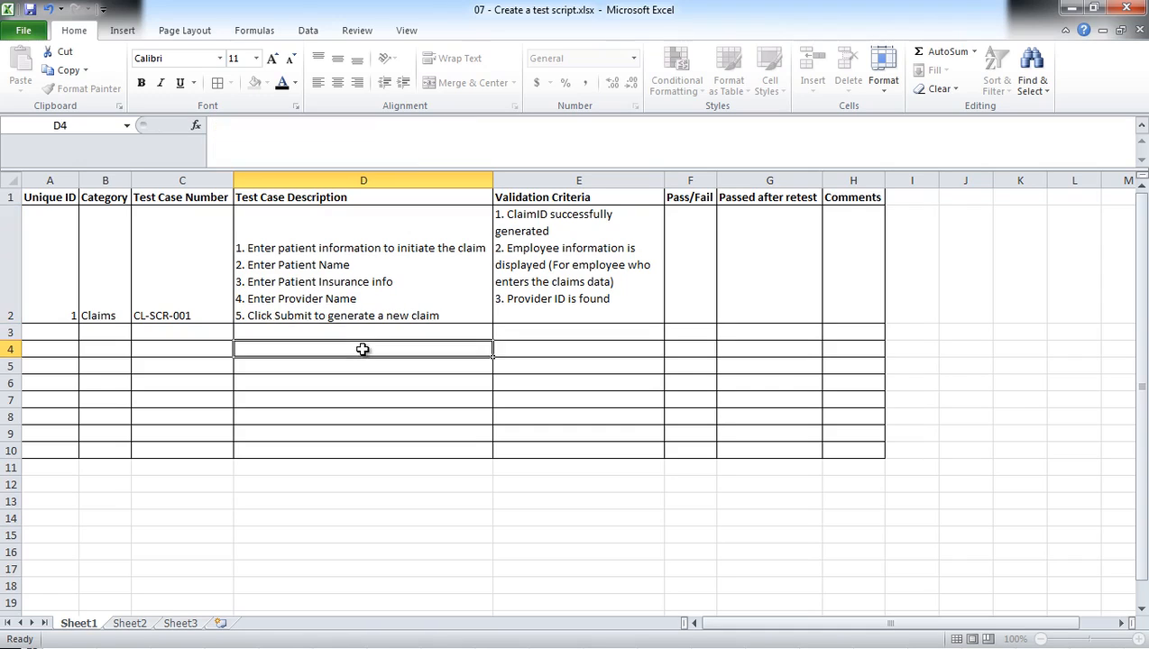
Insert a new column before the Pass/Fail column and give it the header "Passed".
click(699, 256)
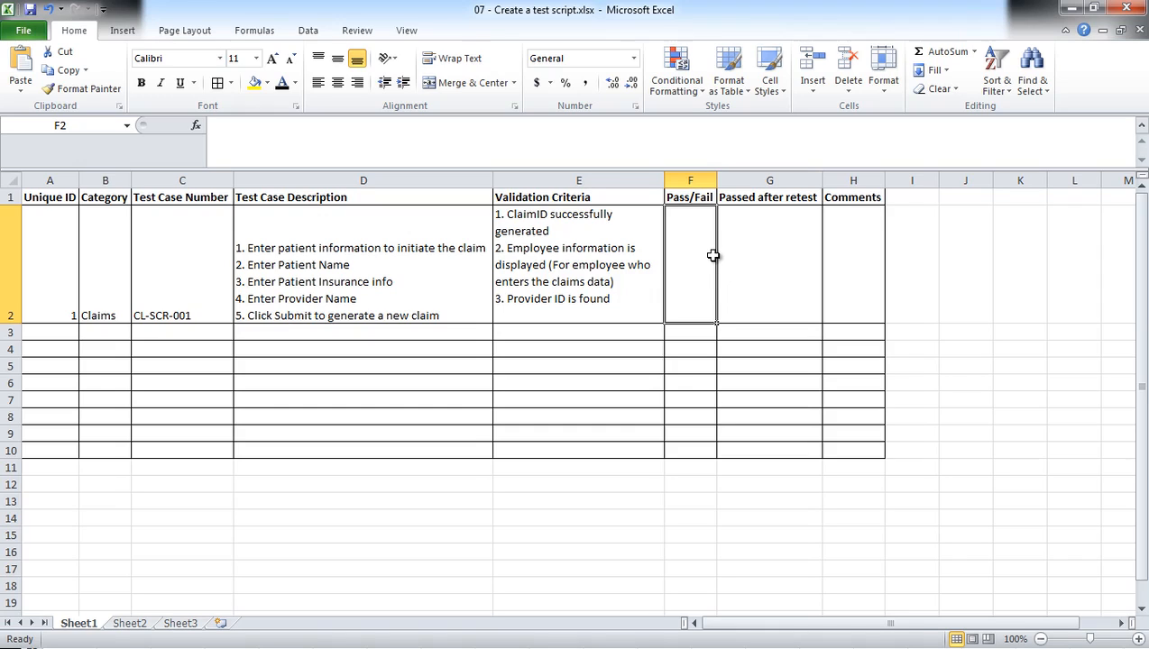
right_click(705, 182)
click(765, 294)
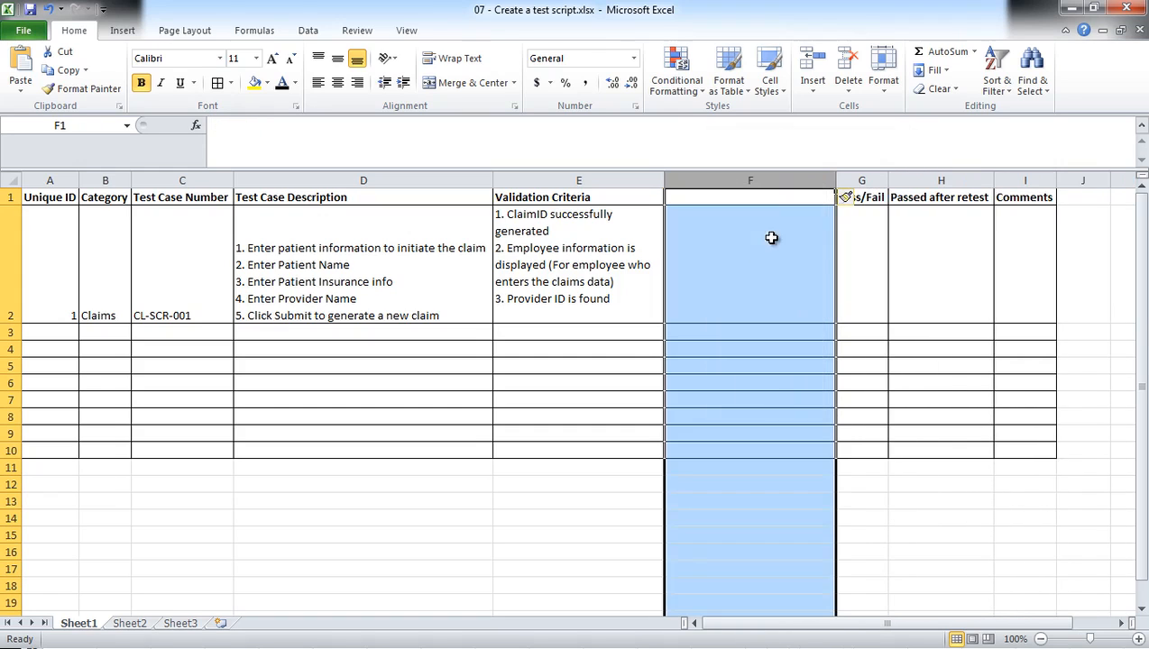
click(781, 196)
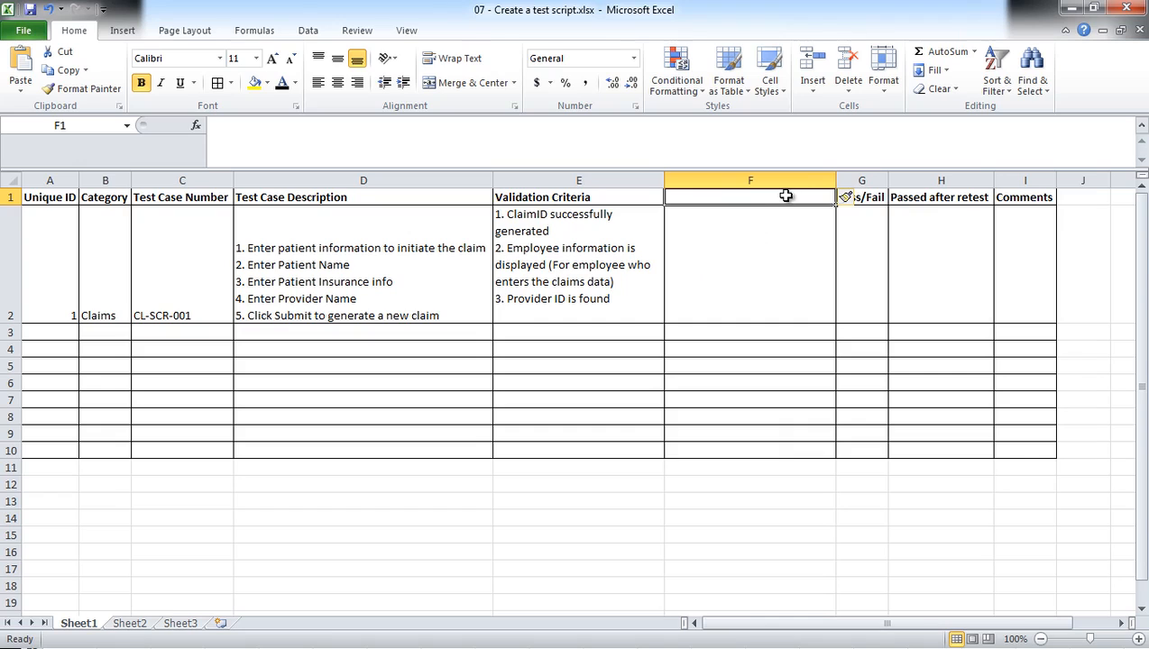
text(Passed)
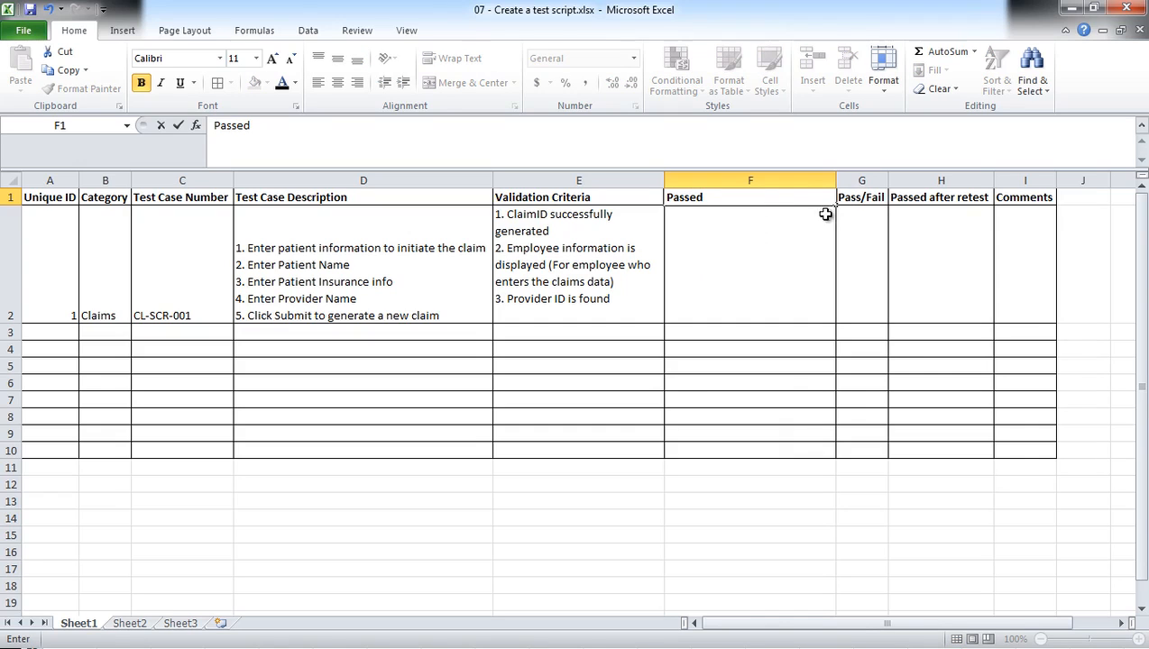
Change the Pass/Fail header to "Failed" and set columns F and G to the same narrow width.
click(857, 197)
text(Faile)
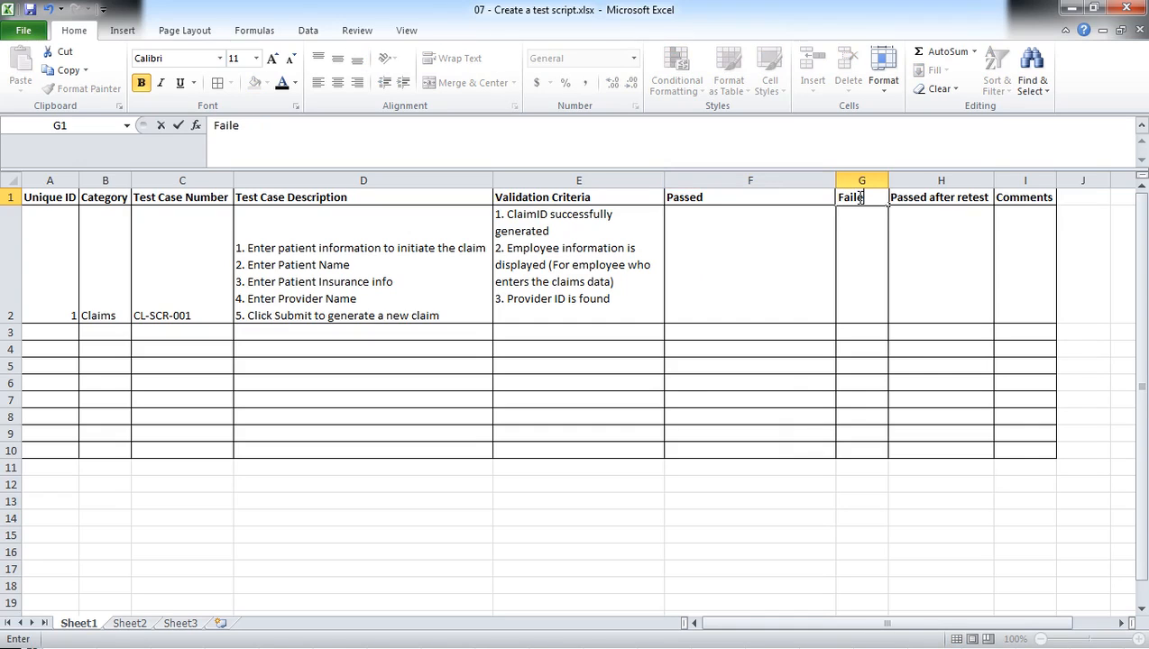
text(d)
drag(844, 182, 728, 183)
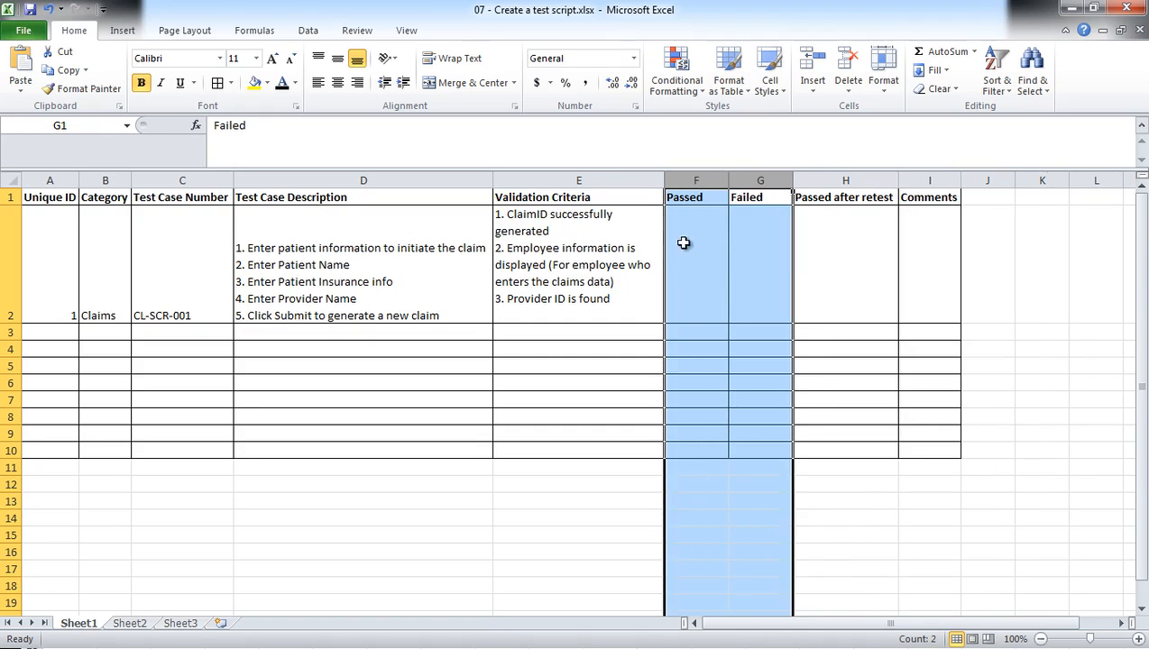
Enter sample results of 1 in F2, F3 and F6 under Passed and in G4 and G7 under Failed.
click(697, 262)
text(1)
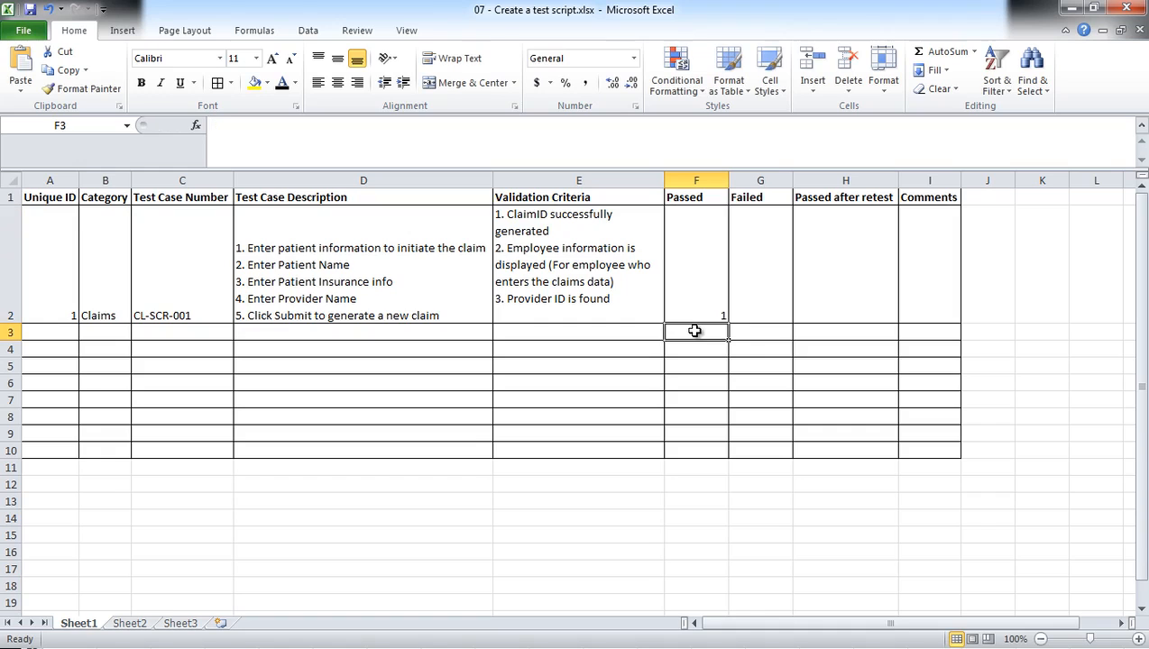
text(1)
click(757, 350)
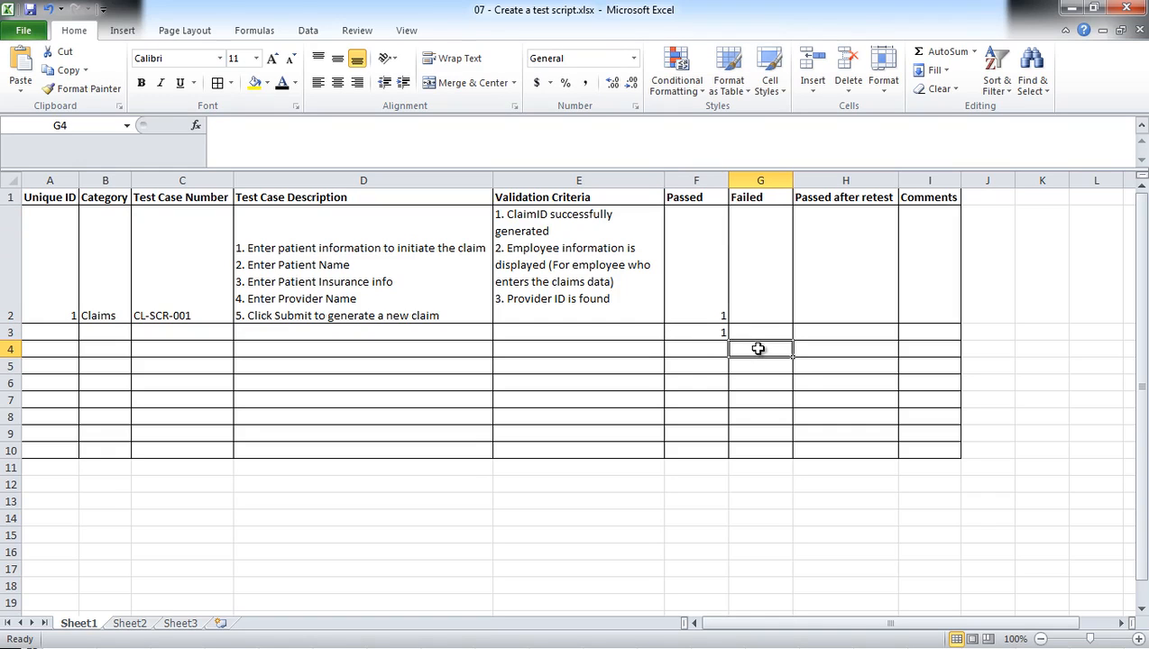
text(1)
click(712, 383)
text(1)
click(764, 398)
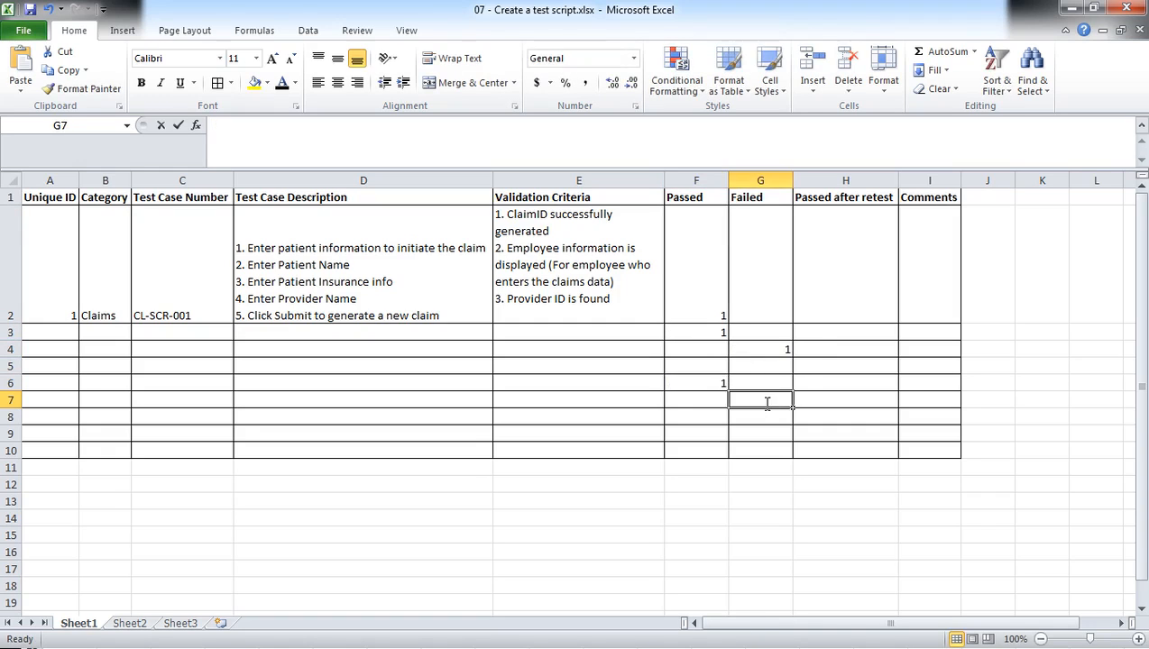
text(1)
Total the Passed column in F11 with an AutoSum over rows 2 to 10.
click(699, 465)
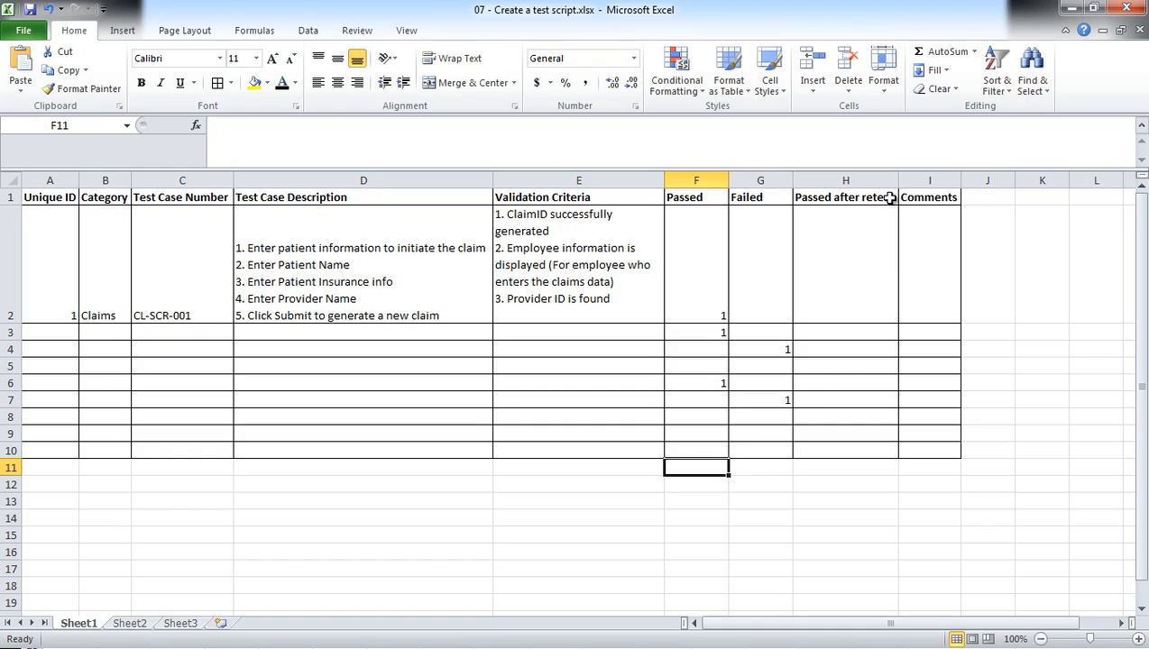
click(945, 52)
drag(705, 234, 711, 441)
key(Return)
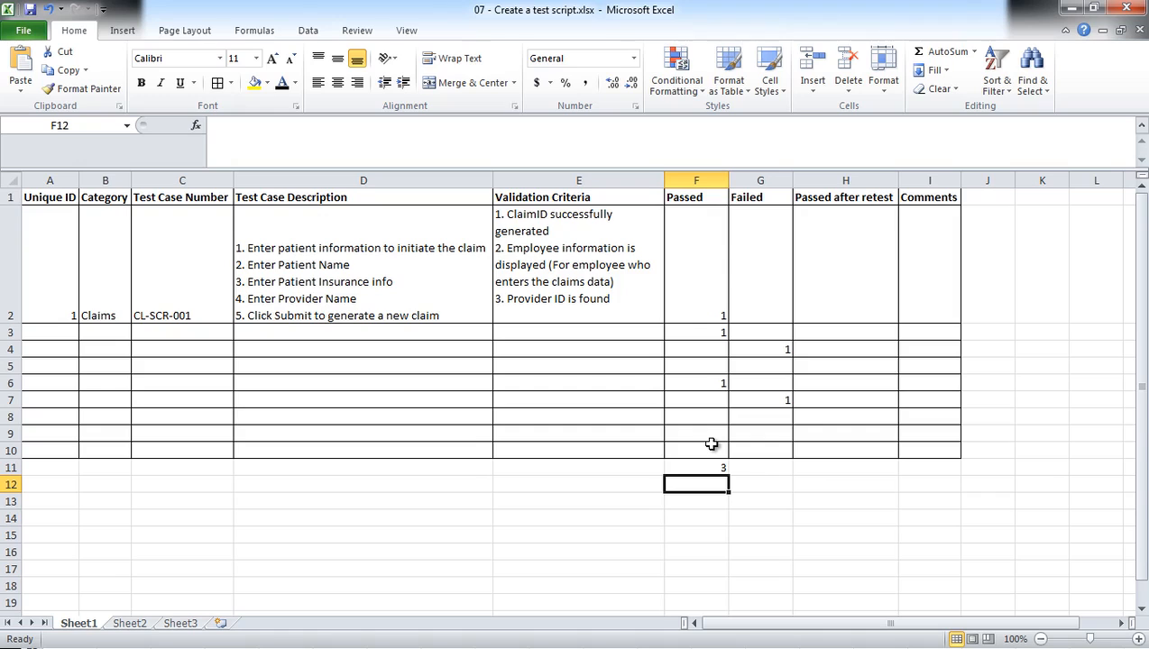
Total the Failed column in G11 with the formula =SUM(G2:G10).
click(757, 469)
drag(787, 240, 764, 452)
click(757, 470)
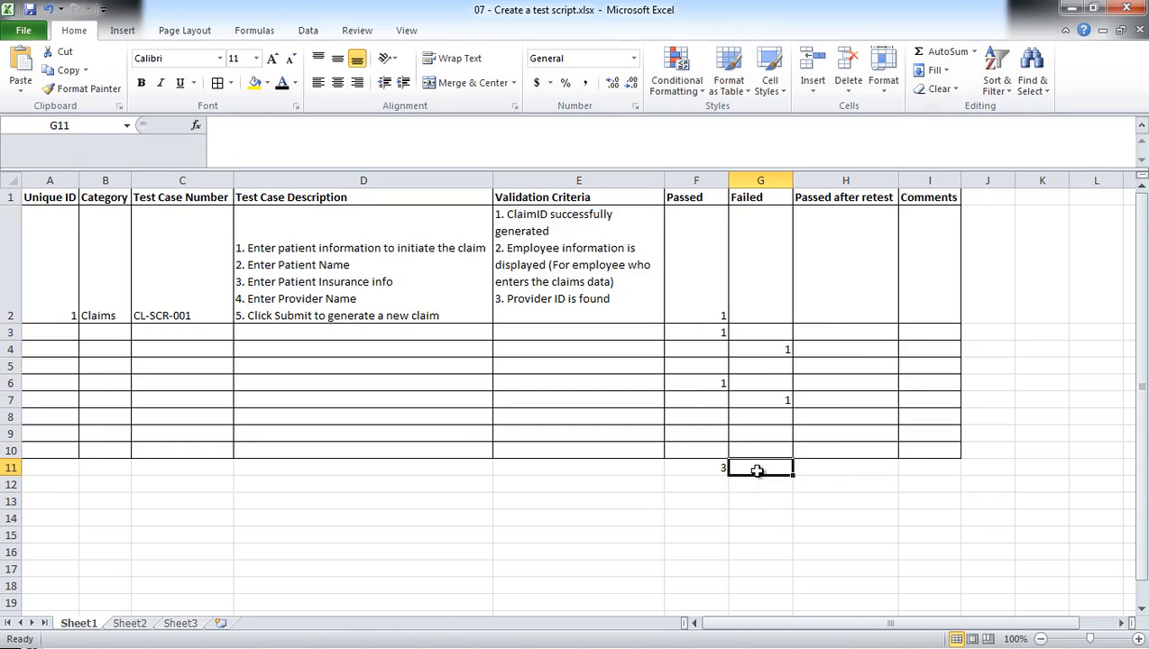
click(929, 52)
drag(762, 217, 779, 446)
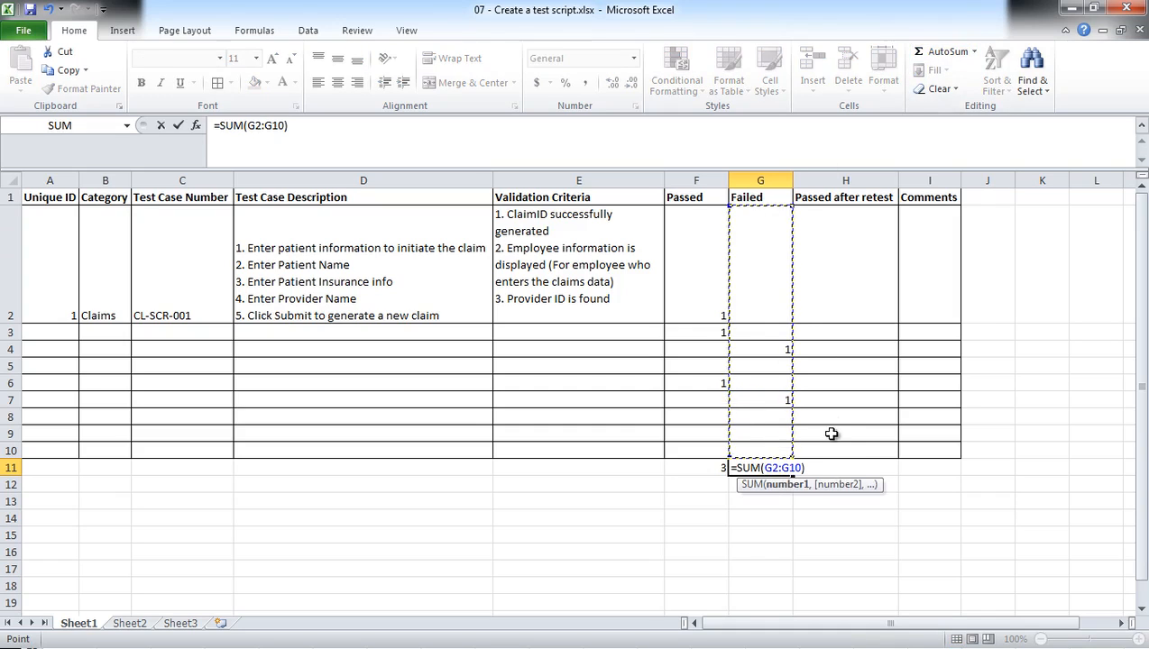
key(Return)
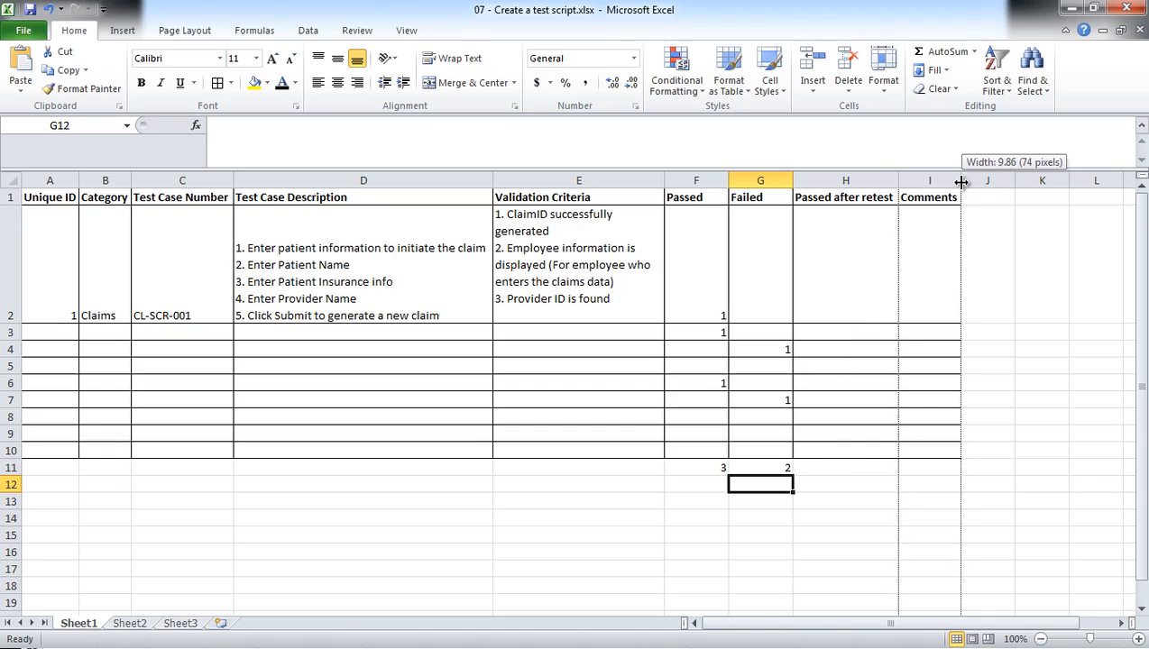
Widen the Comments column to nearly three times its width and select its cell in row 2.
drag(961, 180, 1085, 188)
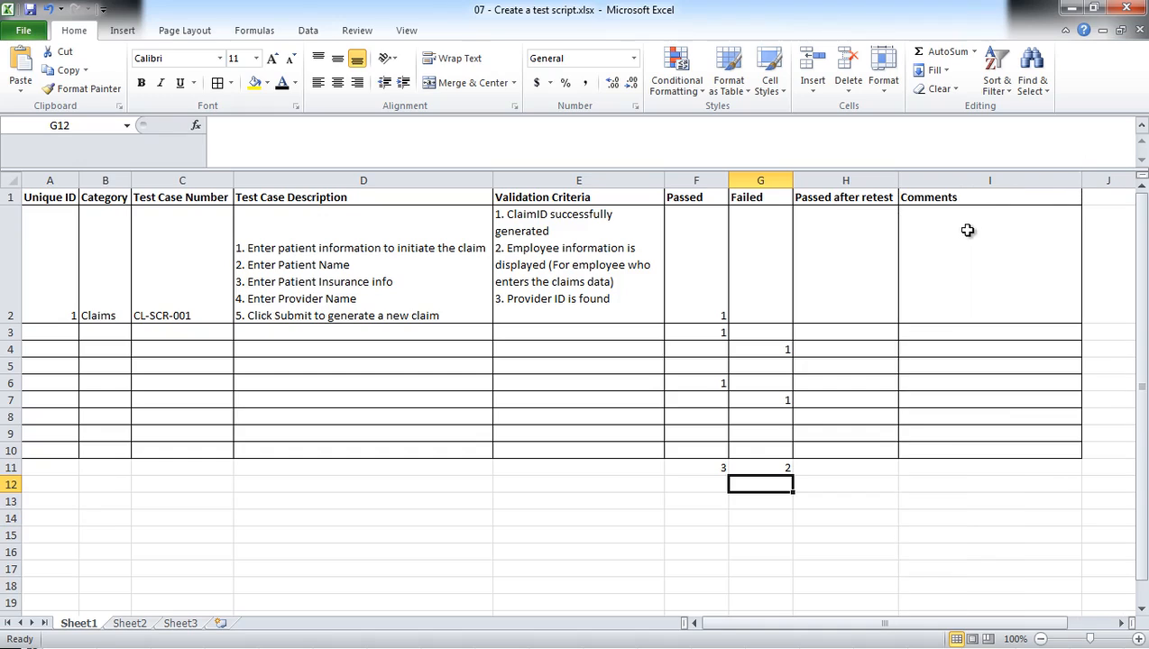
click(938, 233)
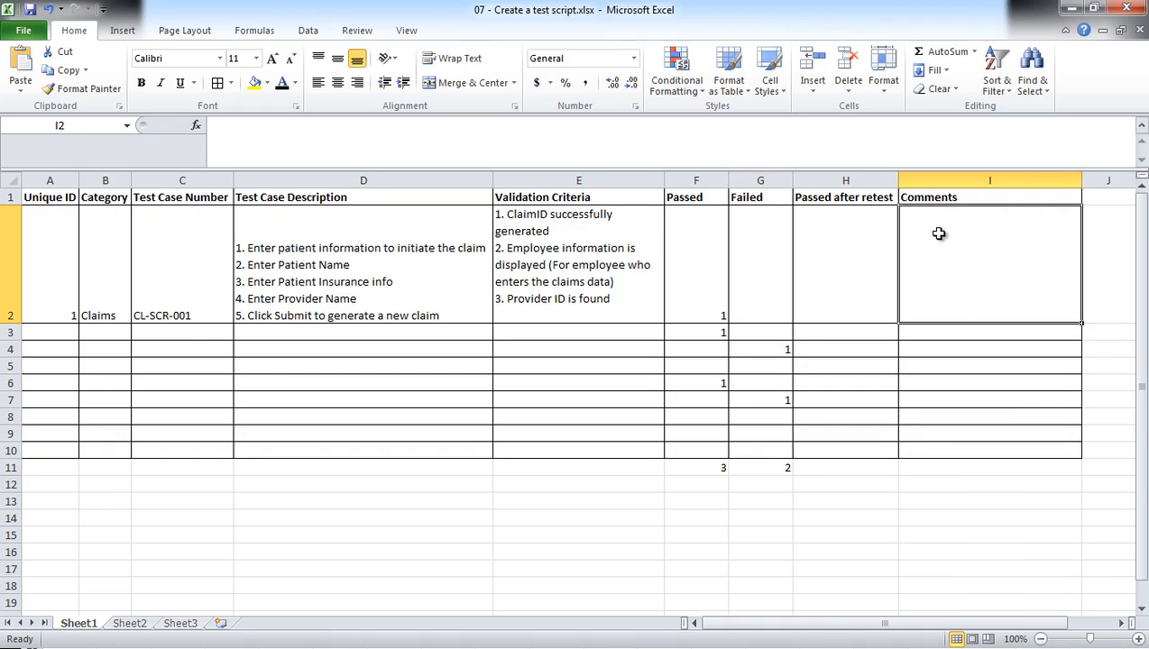
Enter the comment "Test User ID = ClaimandAdmin" in I2 for the first claims test case.
double_click(945, 229)
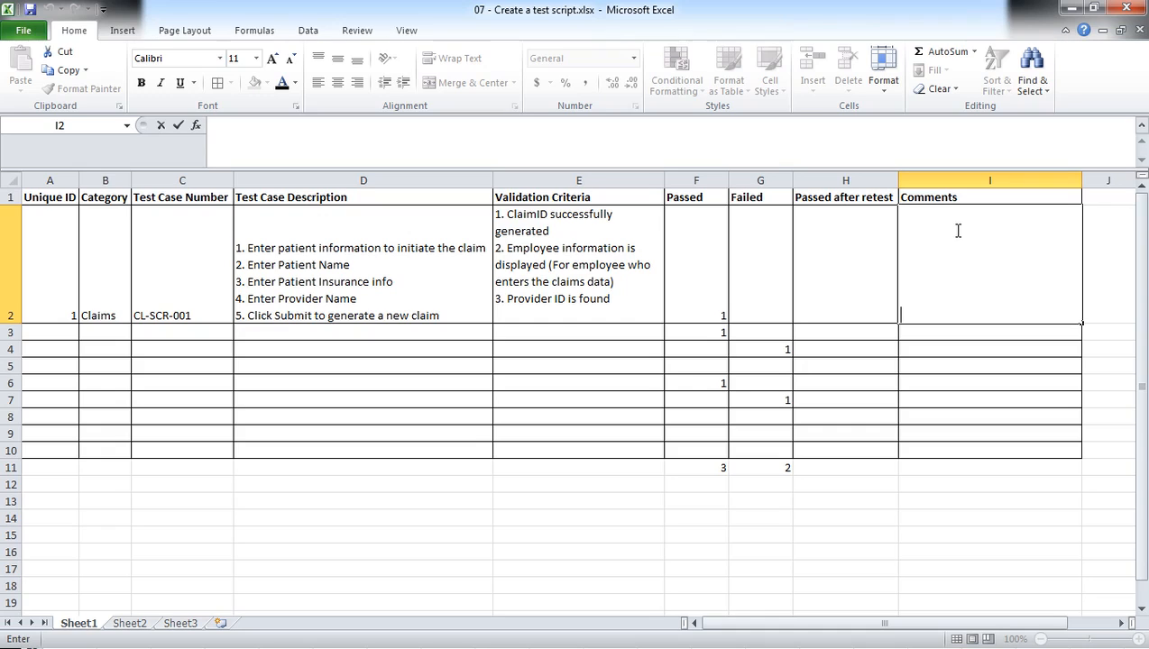
text(Test User I)
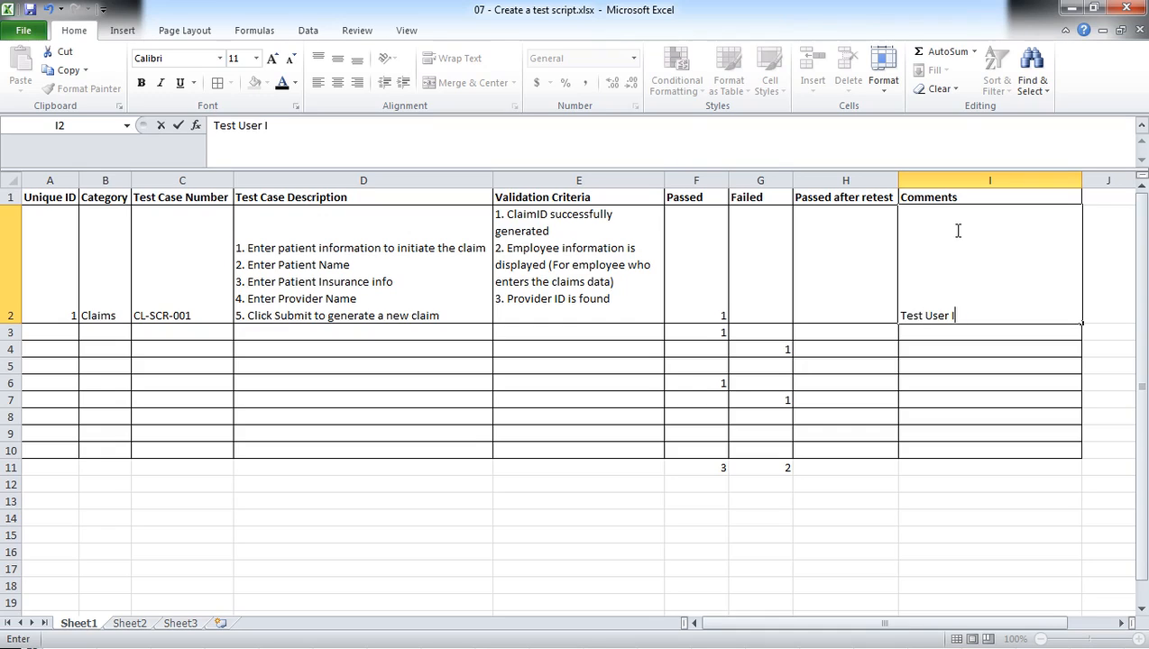
text(D = Claimand)
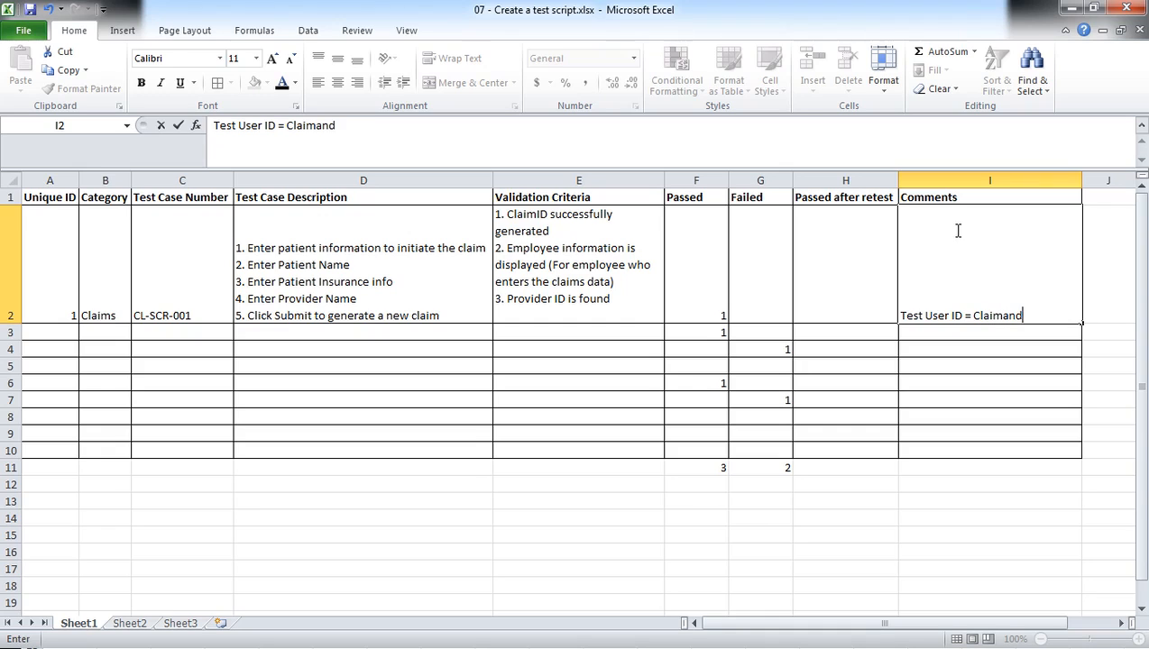
text(Admin)
key(Return)
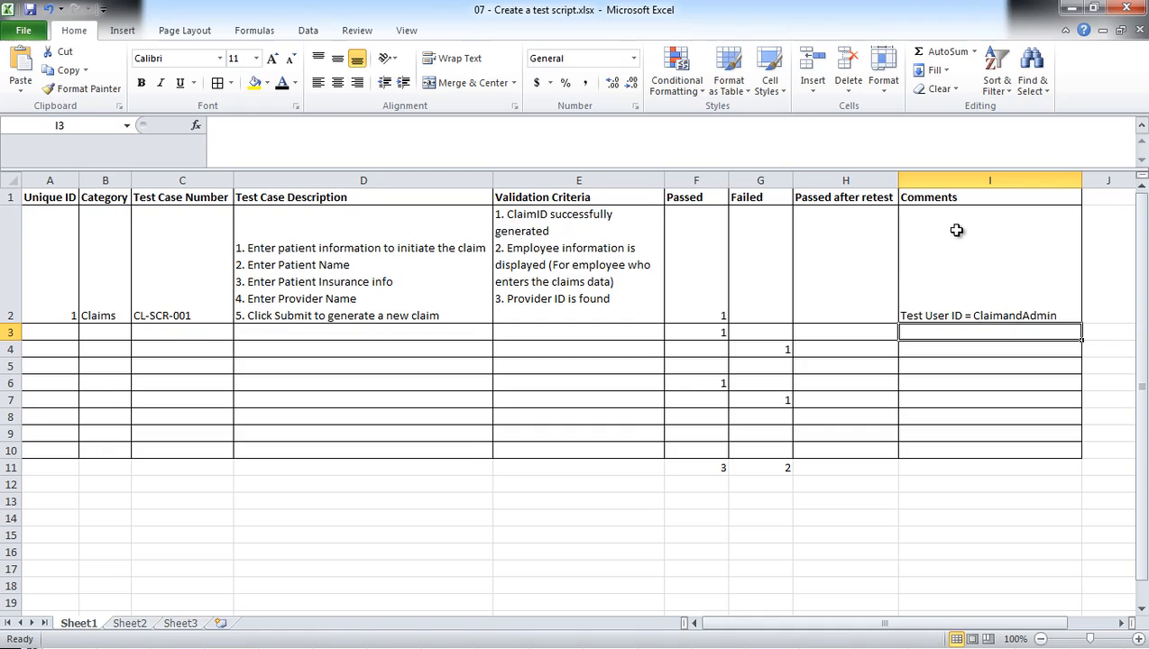
Append a slash and the test account's password to the comment in I2, and widen the Comments column to fit the whole text.
double_click(1070, 317)
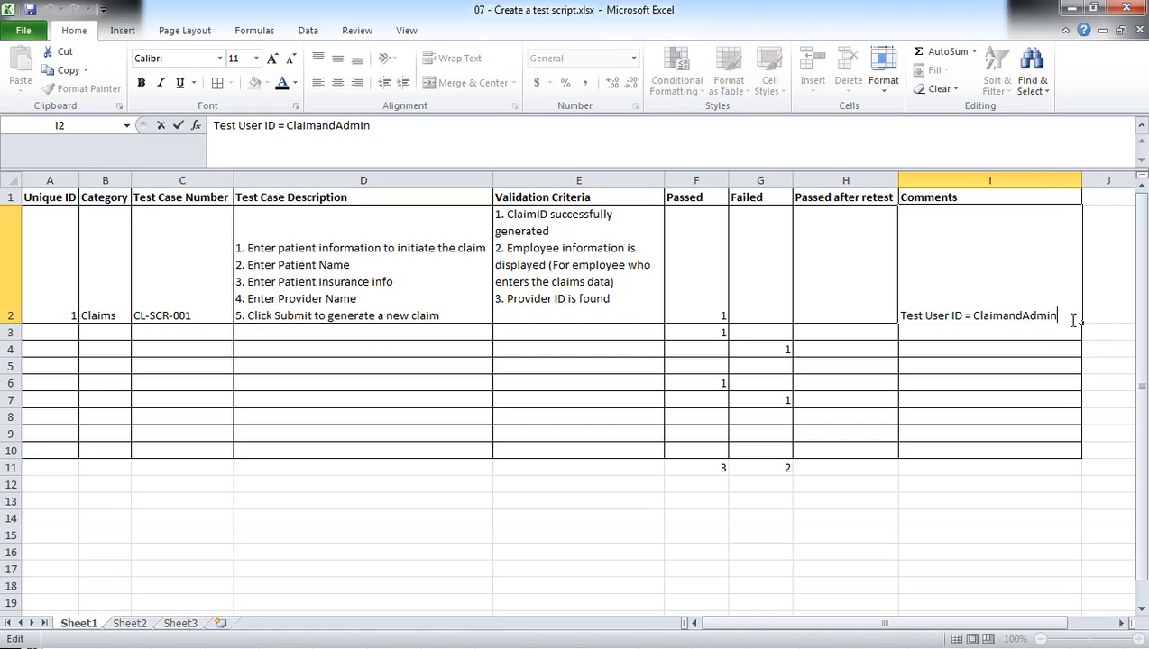
text(/Password)
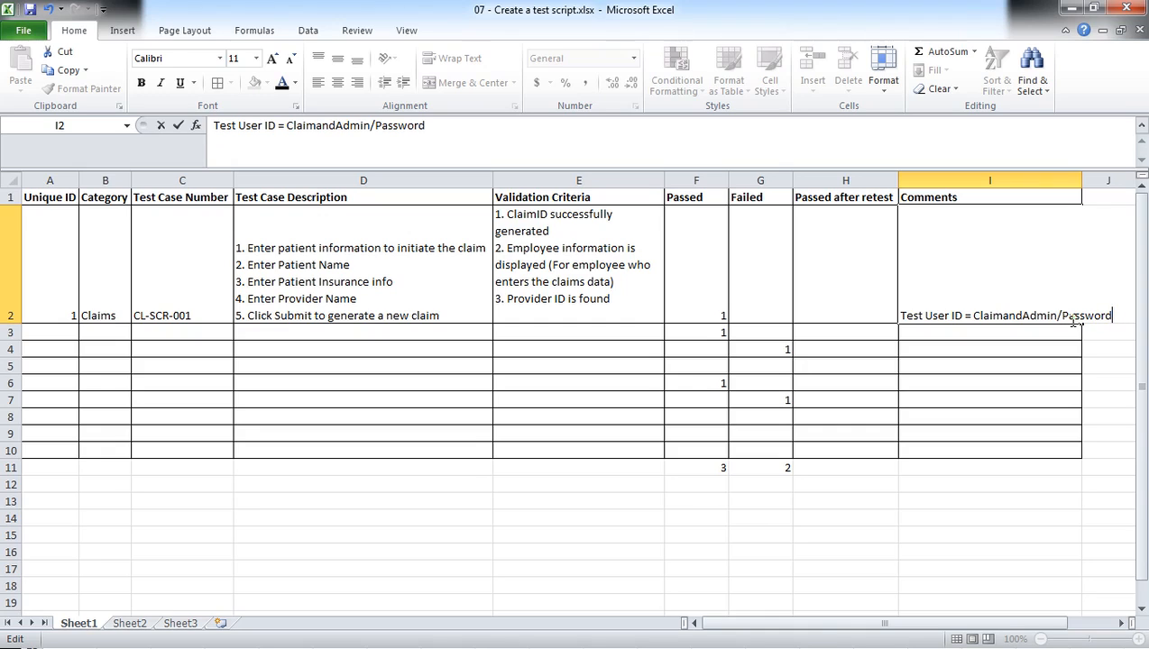
text(234)
click(1042, 351)
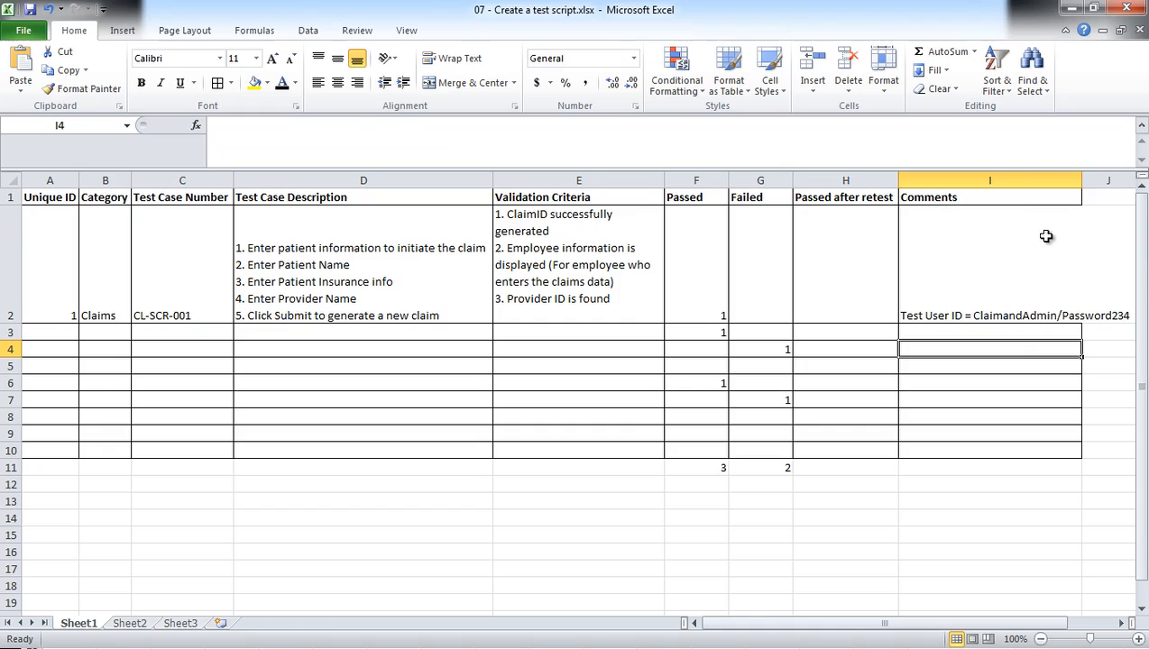
drag(1082, 180, 1136, 188)
click(1064, 435)
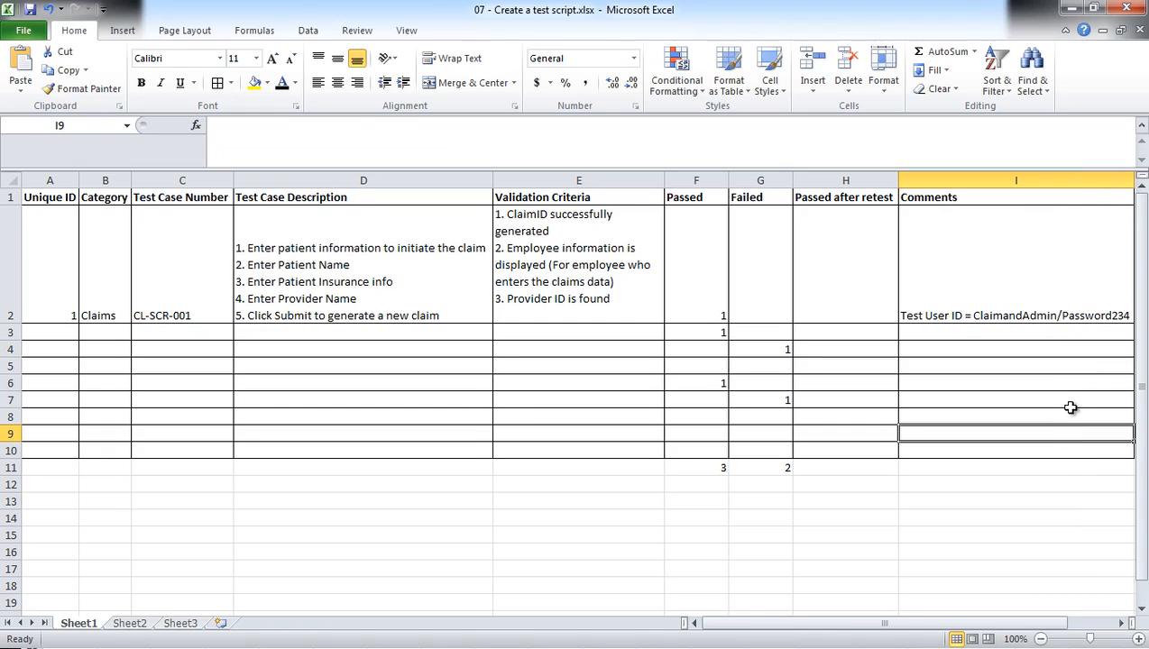